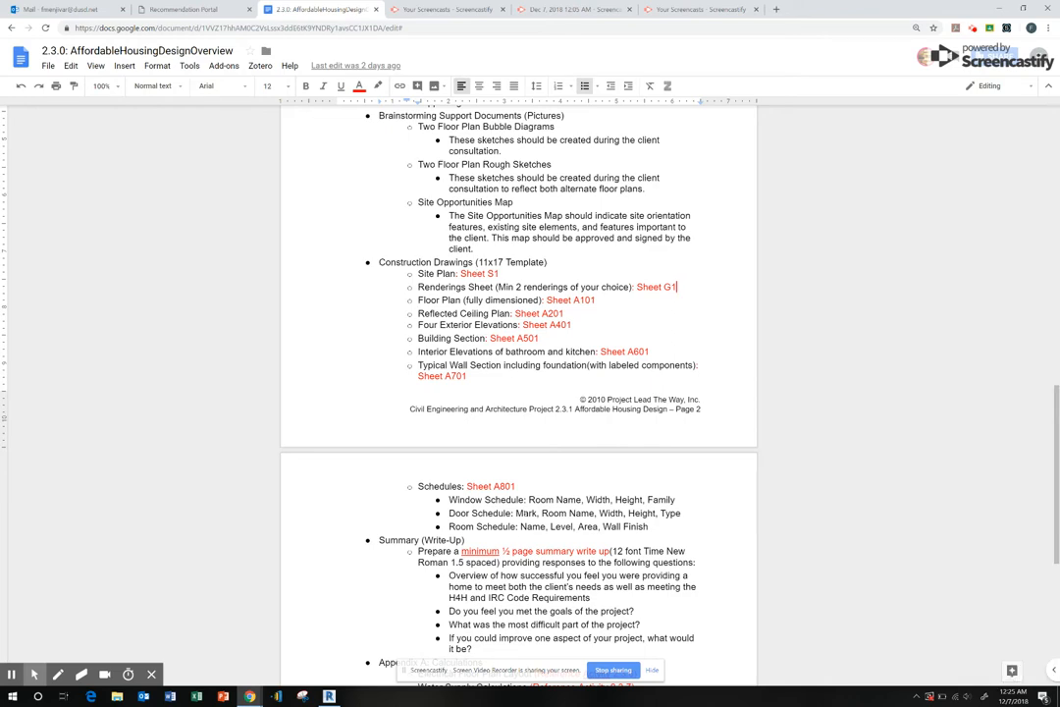
- Switch to Revit and close the 2.3.0 AffordableHome_FINAL project, including its hidden views
{"action": "left_click", "coordinate": [330, 695]}
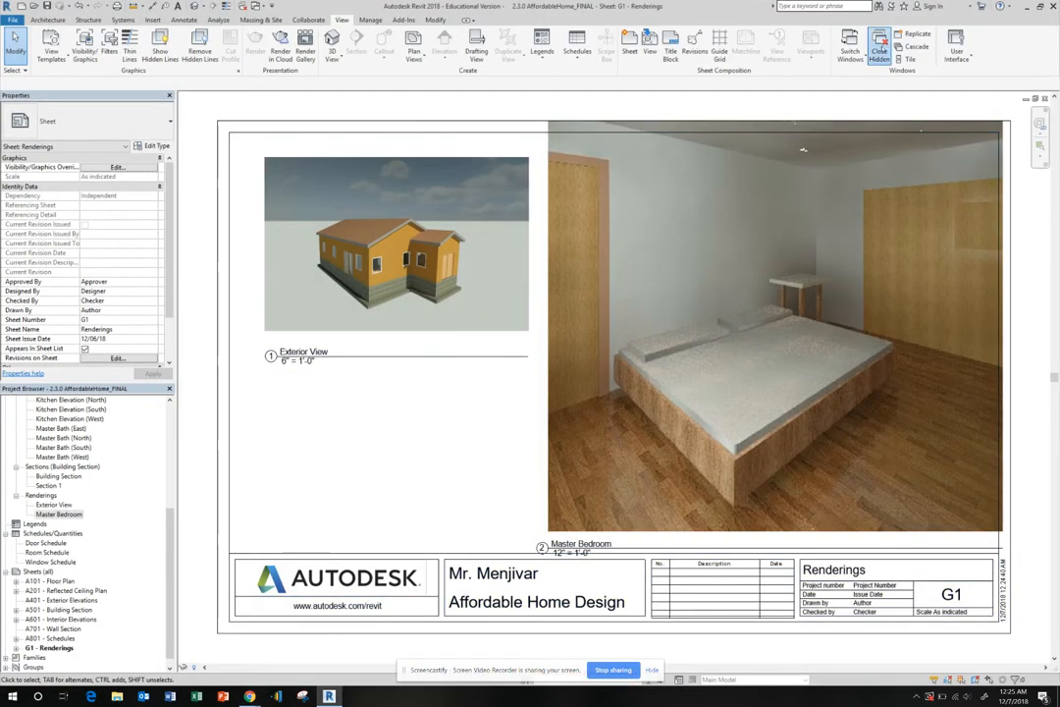
{"action": "left_click", "coordinate": [881, 49]}
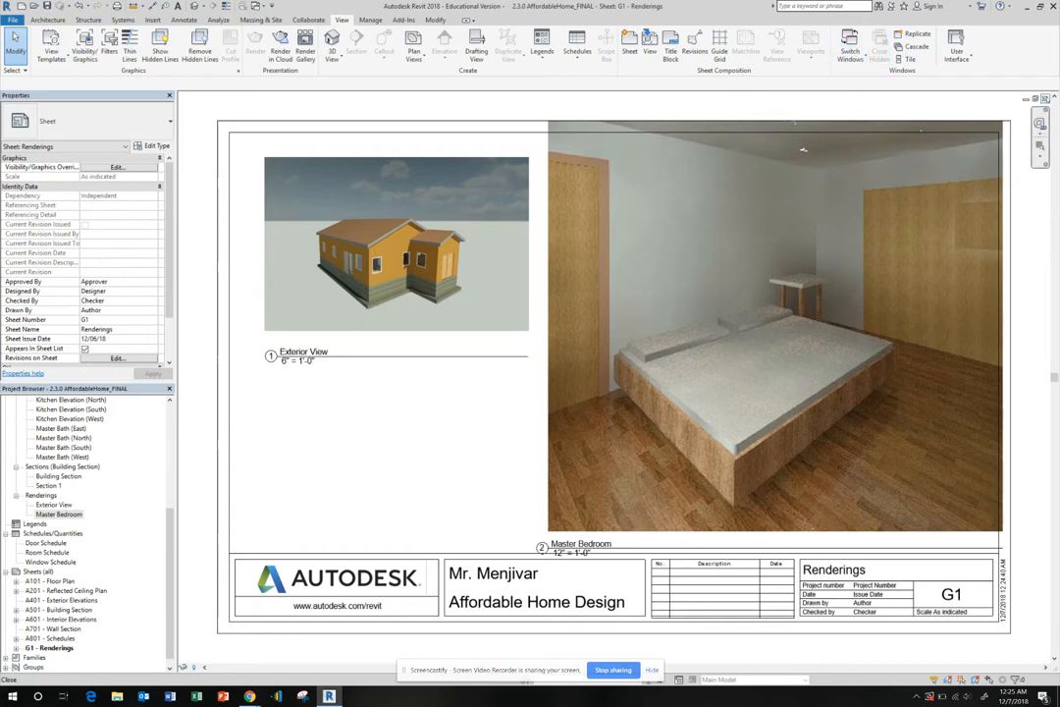
{"action": "left_click", "coordinate": [1045, 99]}
{"action": "left_click", "coordinate": [525, 351]}
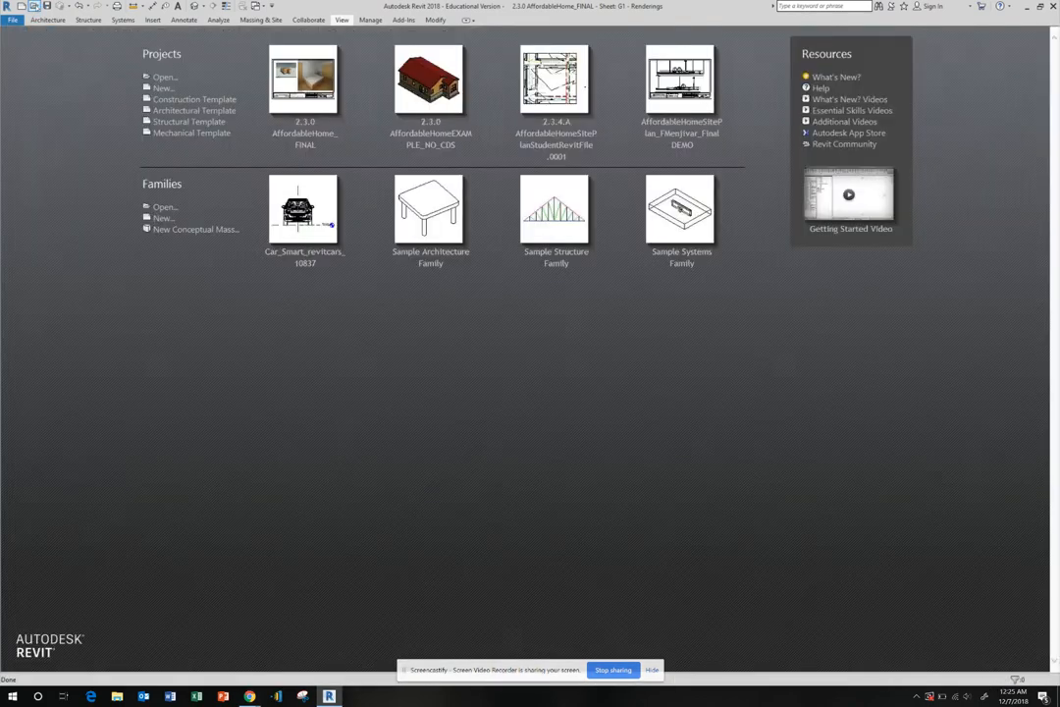
- Open the recent project 2.3.4.A AffordableHomeSitePlanStudentRevitFile.0001
{"action": "left_click", "coordinate": [32, 5]}
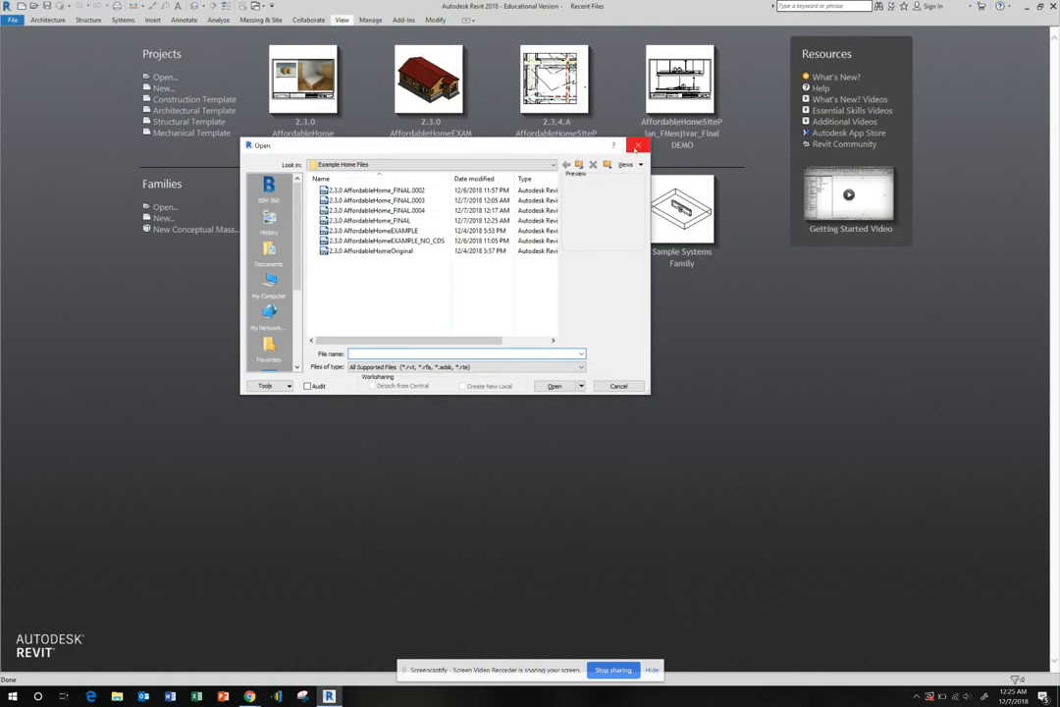
{"action": "left_click", "coordinate": [637, 144]}
{"action": "left_click", "coordinate": [563, 148]}
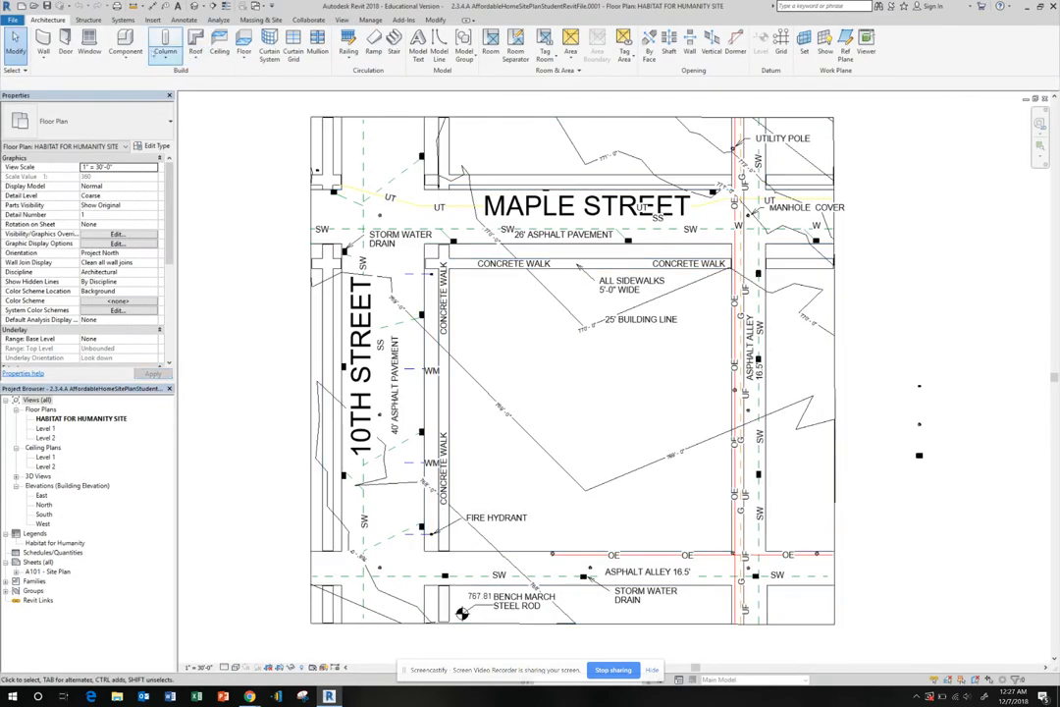
- Link the Revit model 2.3.0 AffordableHome_FINAL.rvt with Auto - Origin to Origin positioning and move the house to the middle of the lot
{"action": "left_click", "coordinate": [152, 20]}
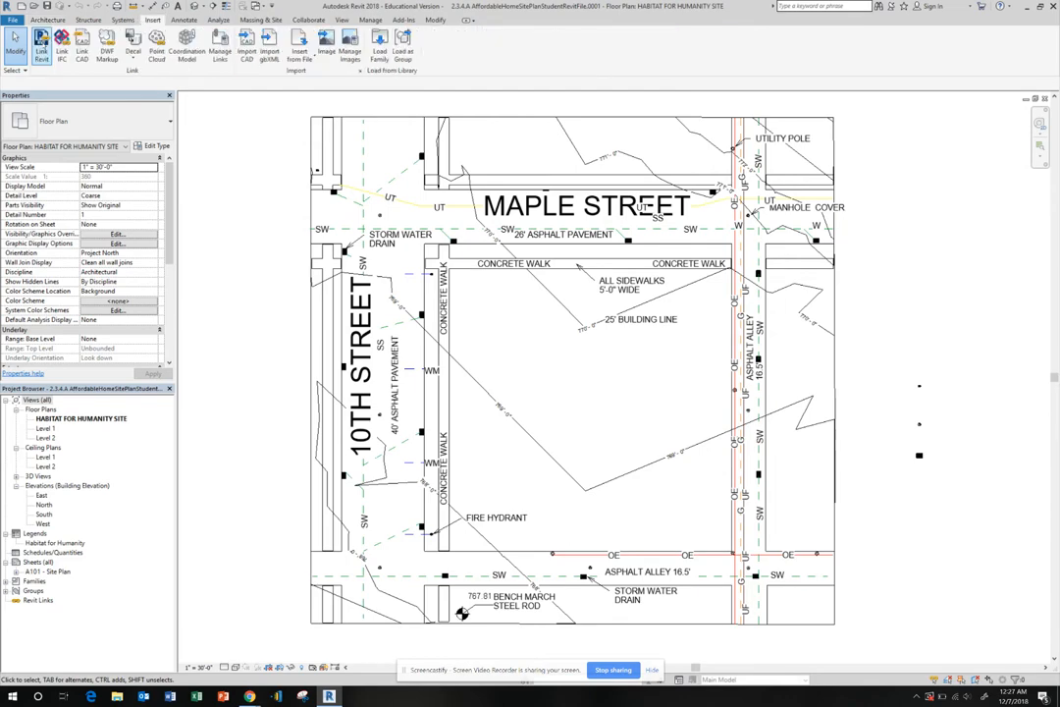
{"action": "left_click", "coordinate": [40, 44]}
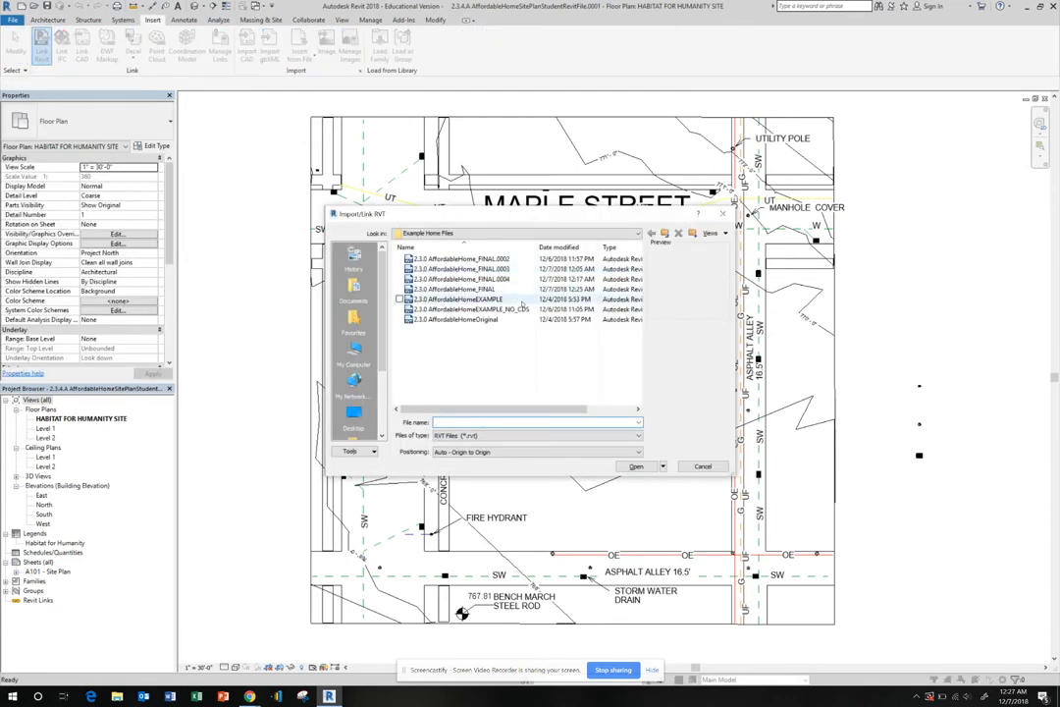
{"action": "left_click", "coordinate": [507, 291]}
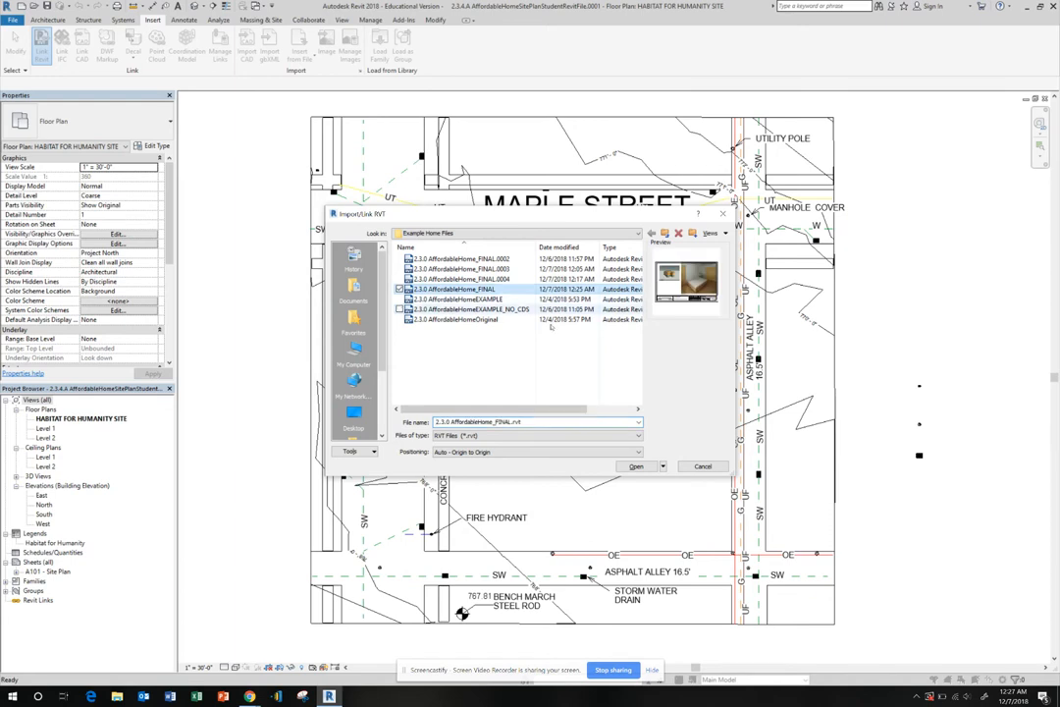
{"action": "left_click", "coordinate": [635, 466]}
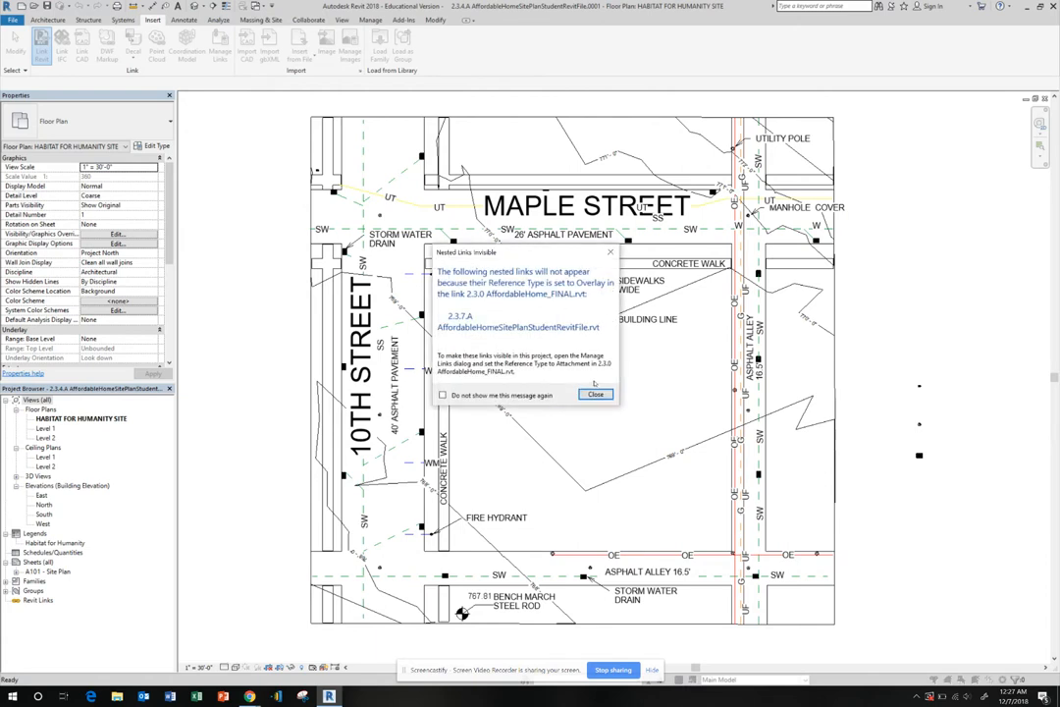
{"action": "left_click", "coordinate": [441, 394]}
{"action": "left_click", "coordinate": [595, 394]}
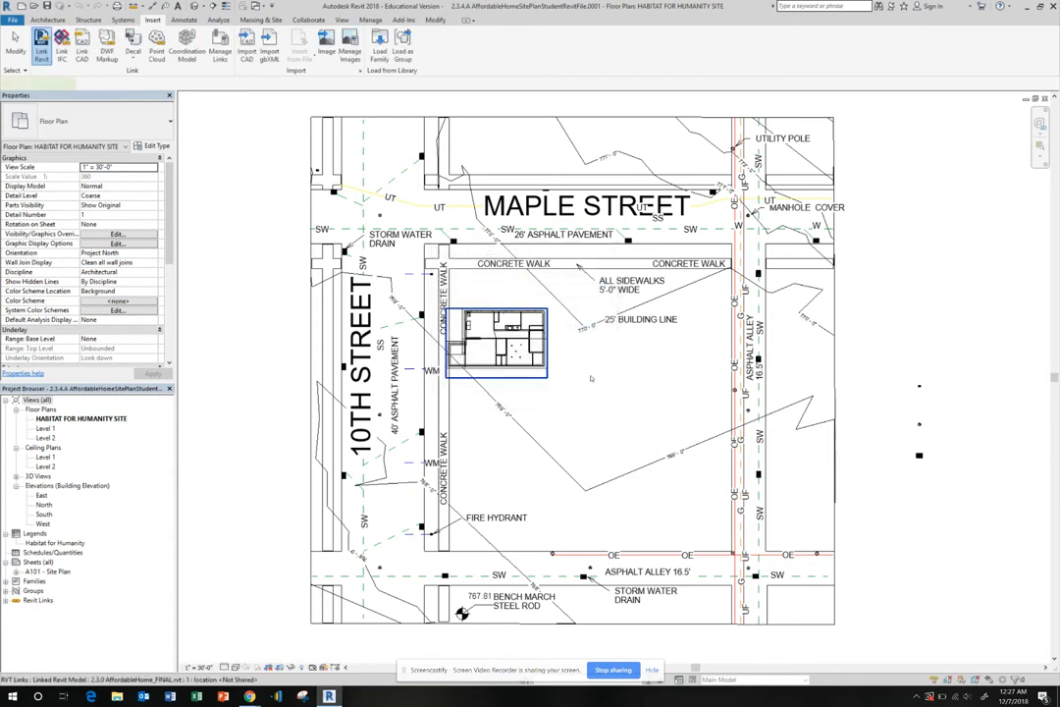
{"action": "left_click_drag", "start_coordinate": [504, 320], "coordinate": [599, 361]}
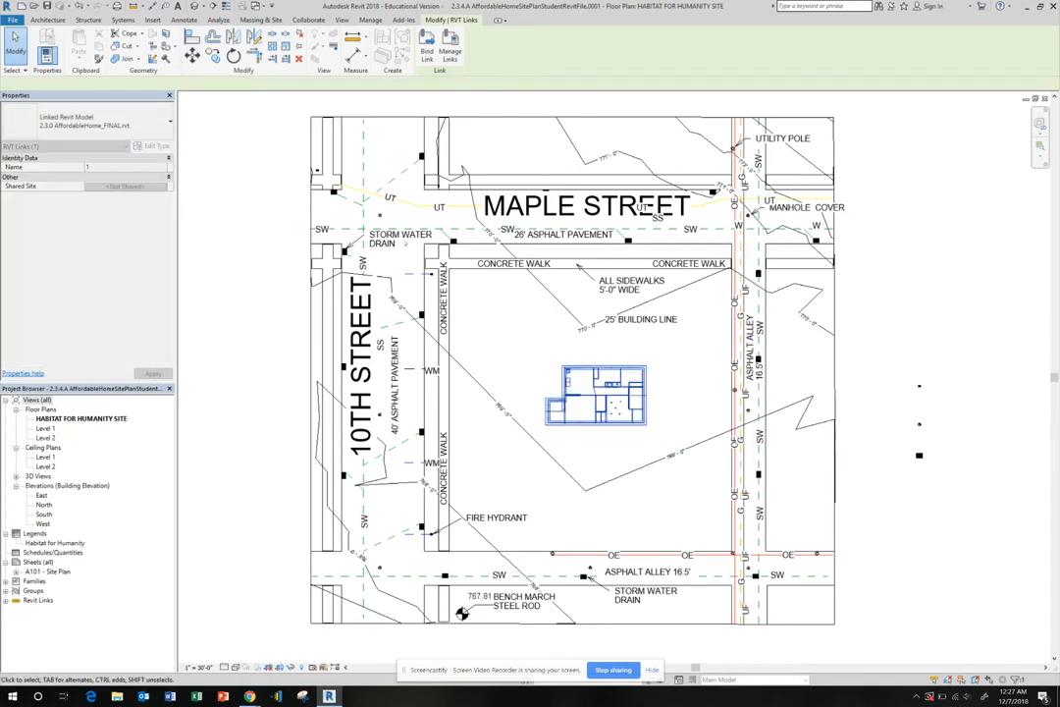
- Try rotating the linked house about a quarter turn counterclockwise around its center, and undo the rotation
{"action": "left_click", "coordinate": [234, 57]}
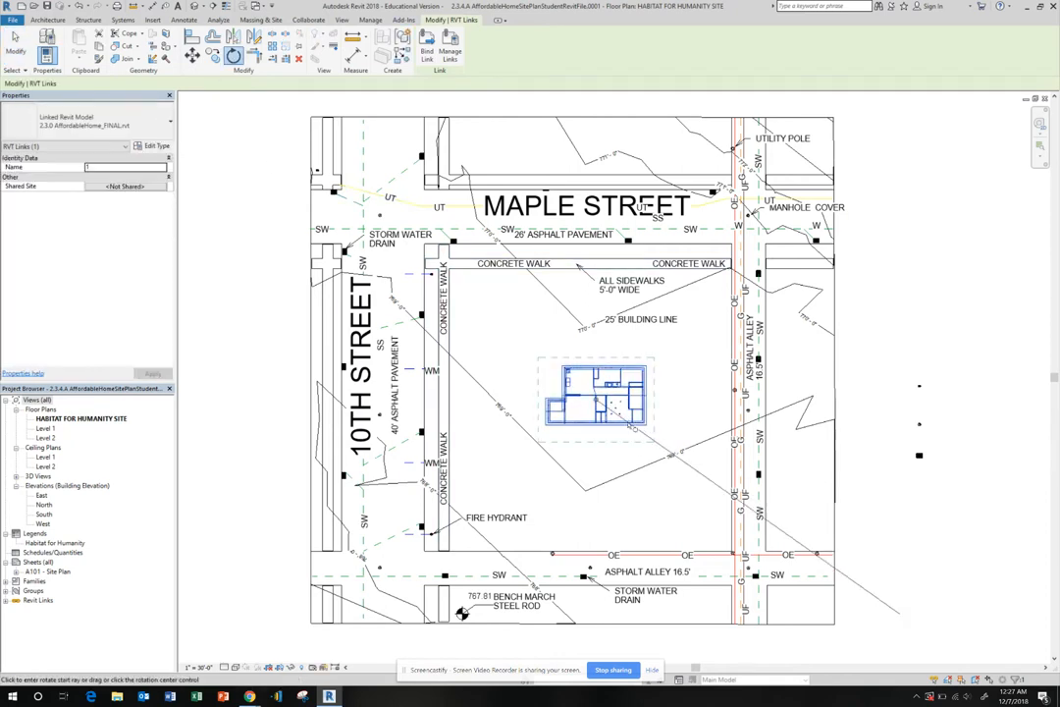
{"action": "left_click", "coordinate": [646, 423]}
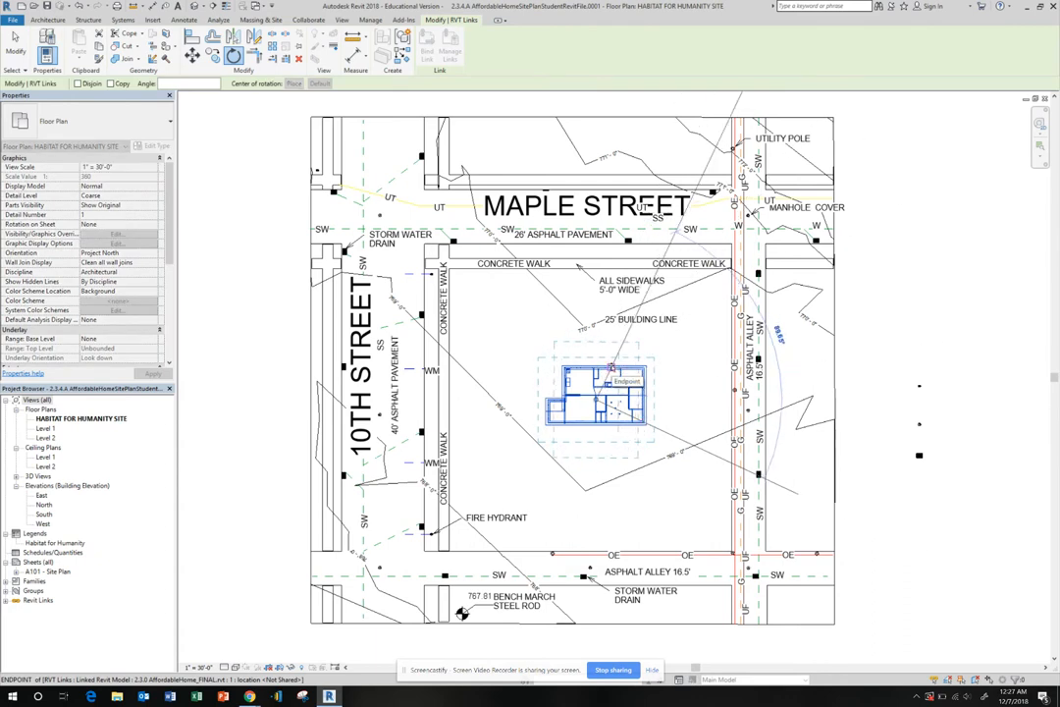
{"action": "left_click", "coordinate": [610, 368]}
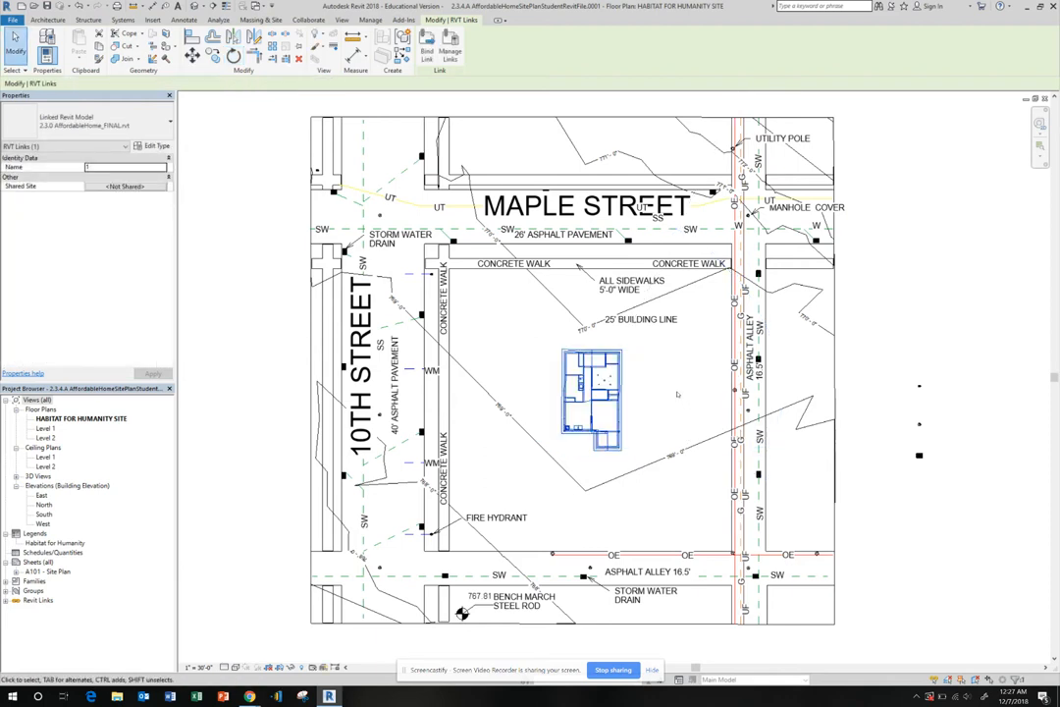
{"action": "key", "text": "ctrl+z"}
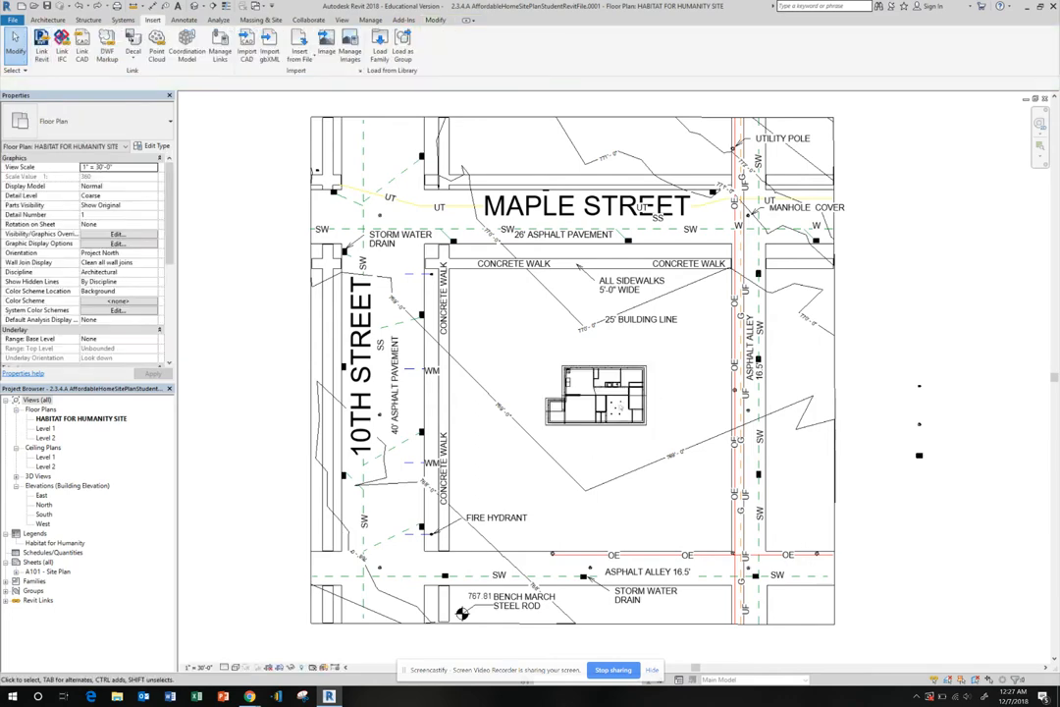
- Open sheet A101 - Site Plan and examine how the linked house sits on the lot
{"action": "scroll", "coordinate": [575, 429], "scroll_direction": "up", "scroll_amount": 4}
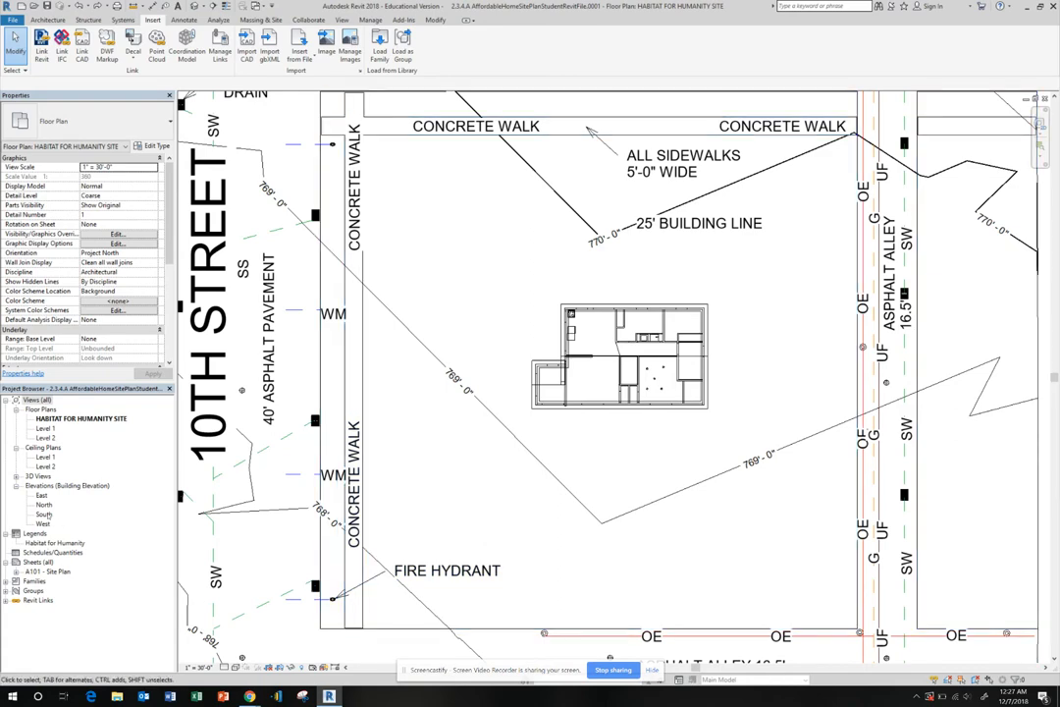
{"action": "double_click", "coordinate": [39, 572]}
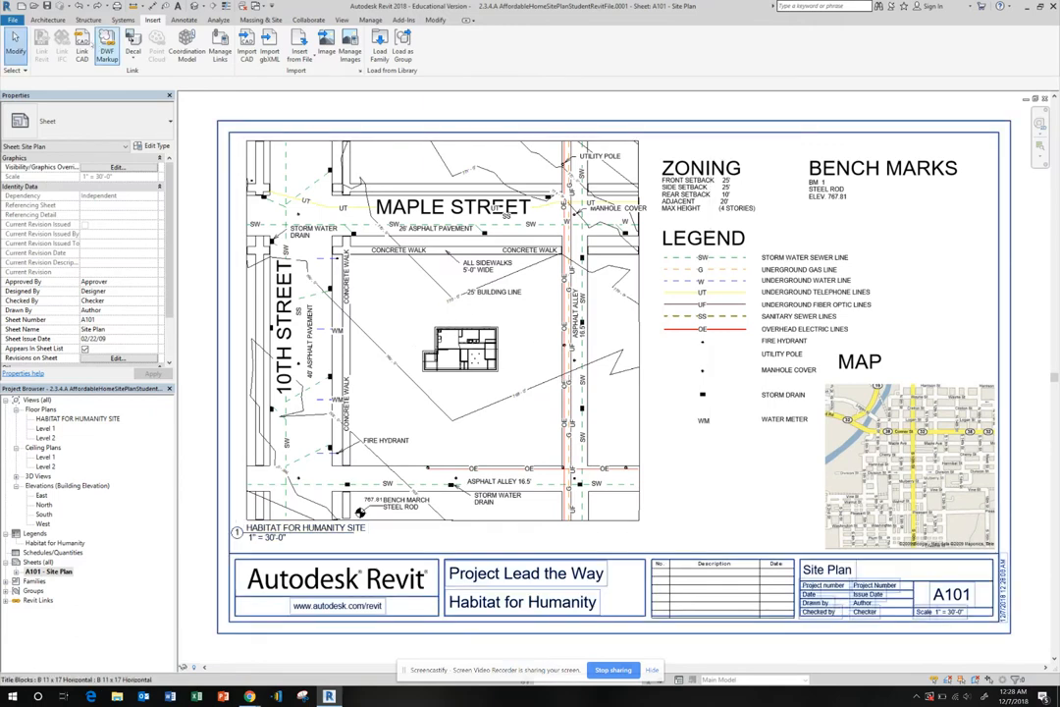
{"action": "left_click", "coordinate": [45, 20]}
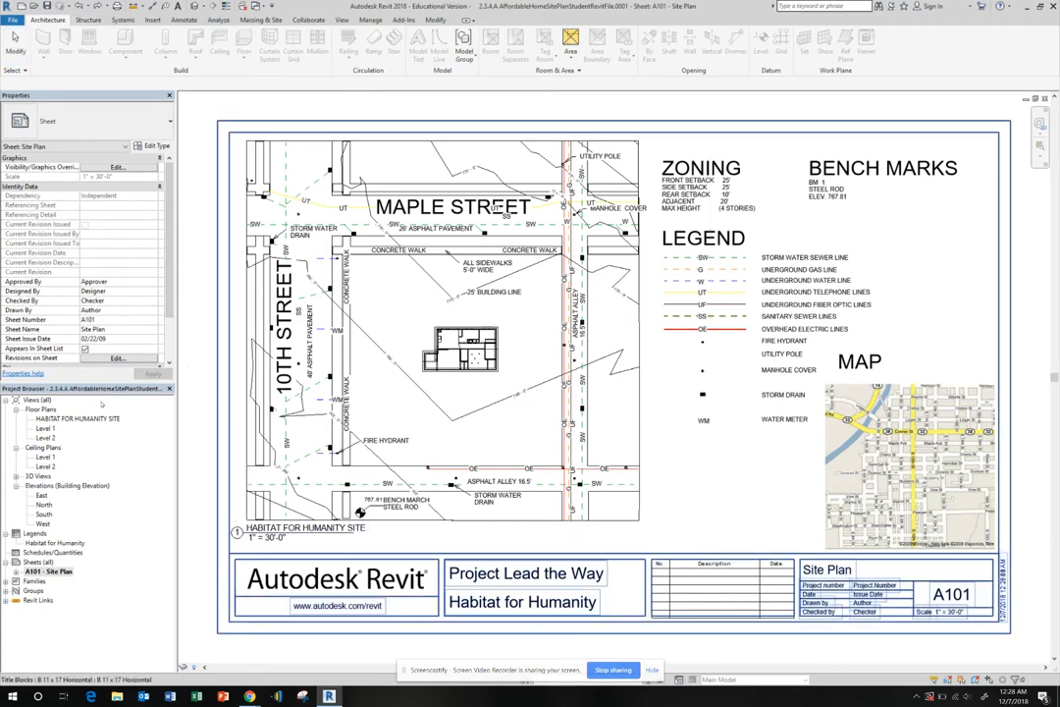
- In the South elevation, draw a new level across the site terrain at about 770'
{"action": "double_click", "coordinate": [43, 513]}
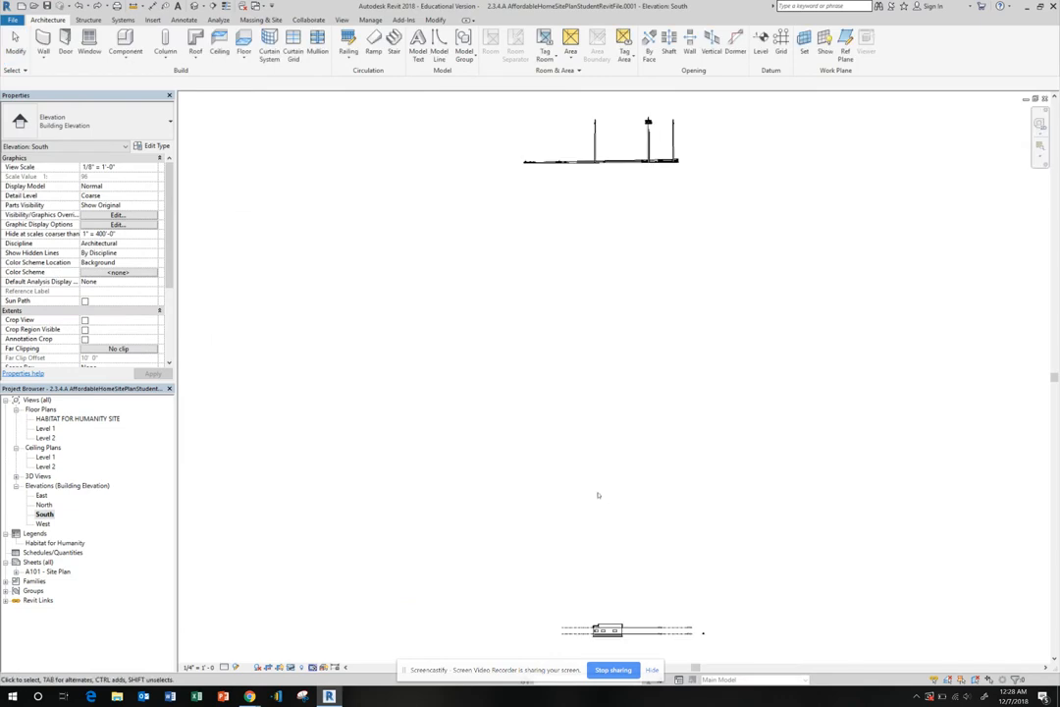
{"action": "scroll", "coordinate": [629, 636], "scroll_direction": "up", "scroll_amount": 5}
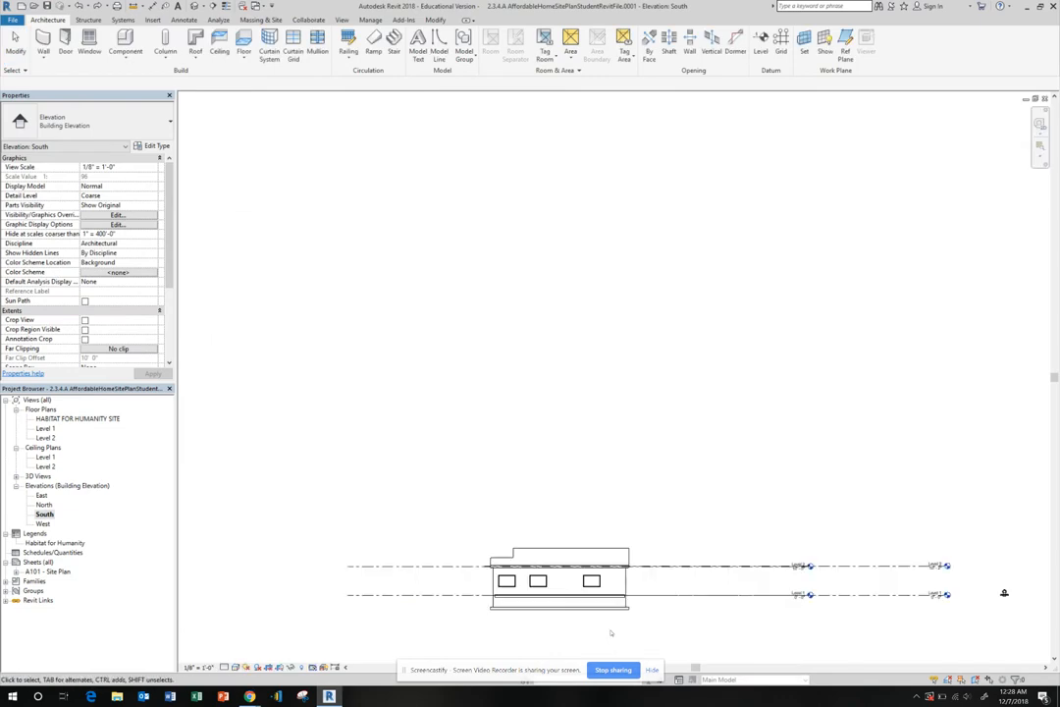
{"action": "scroll", "coordinate": [604, 618], "scroll_direction": "down", "scroll_amount": 5}
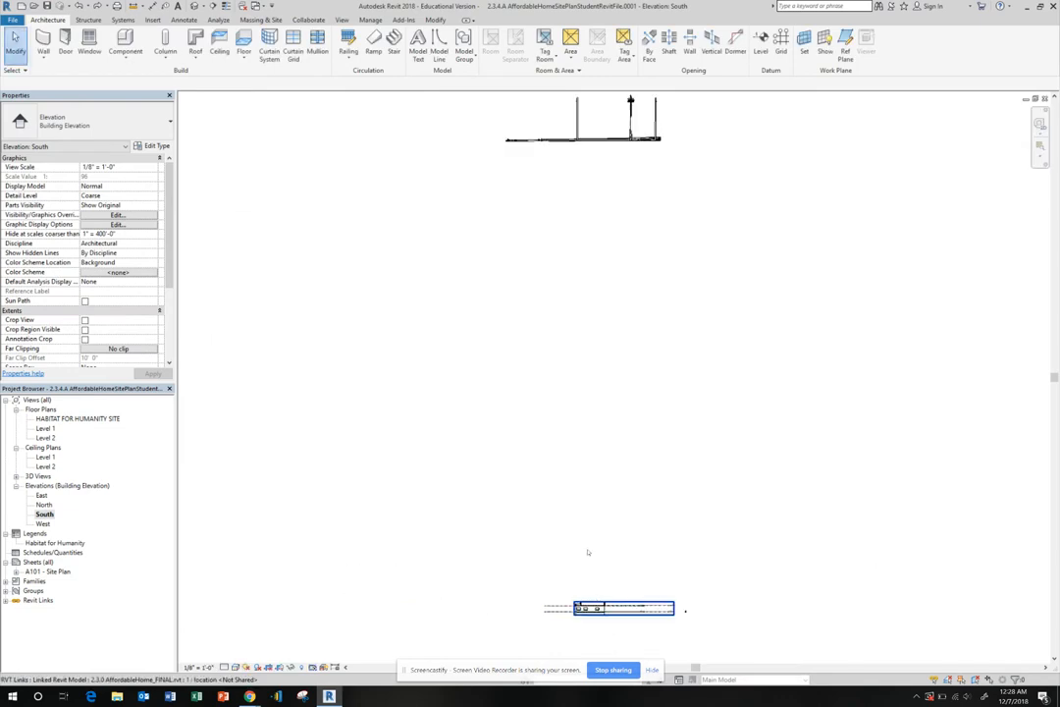
{"action": "scroll", "coordinate": [588, 230], "scroll_direction": "up", "scroll_amount": 5}
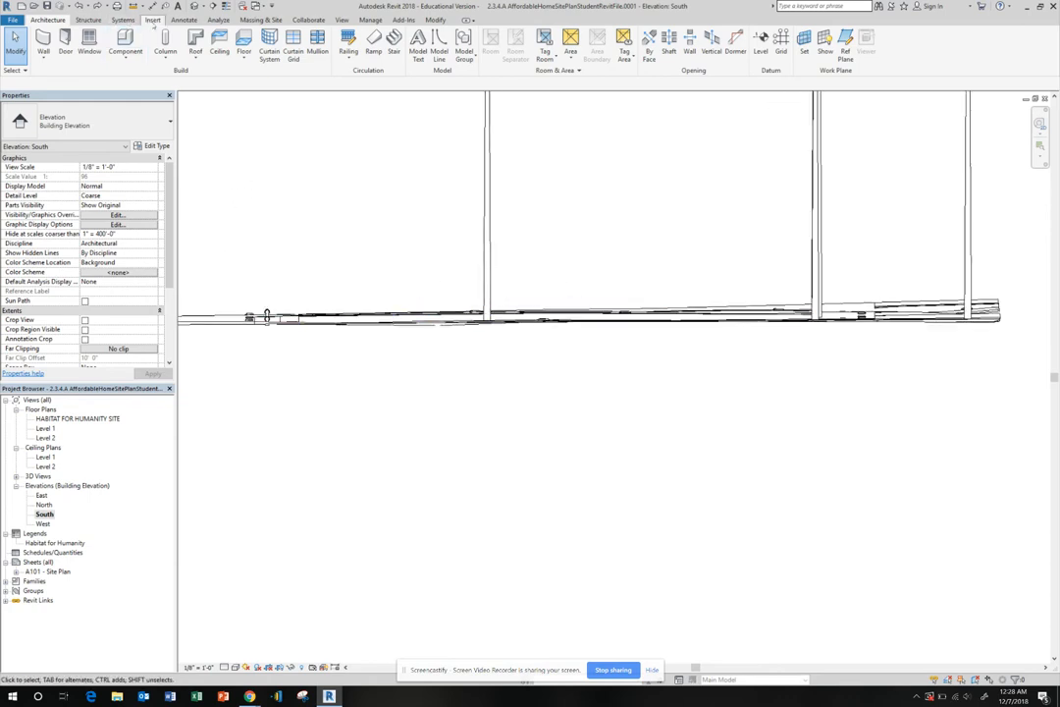
{"action": "left_click", "coordinate": [760, 44]}
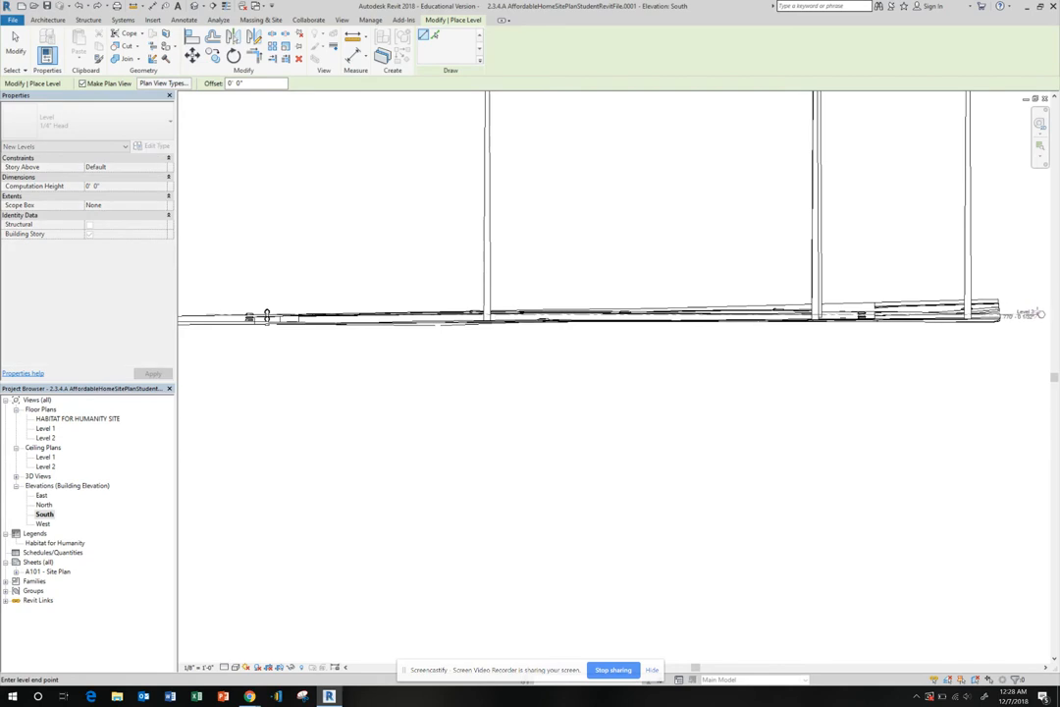
{"action": "left_click", "coordinate": [1040, 314]}
{"action": "key", "text": "Escape"}
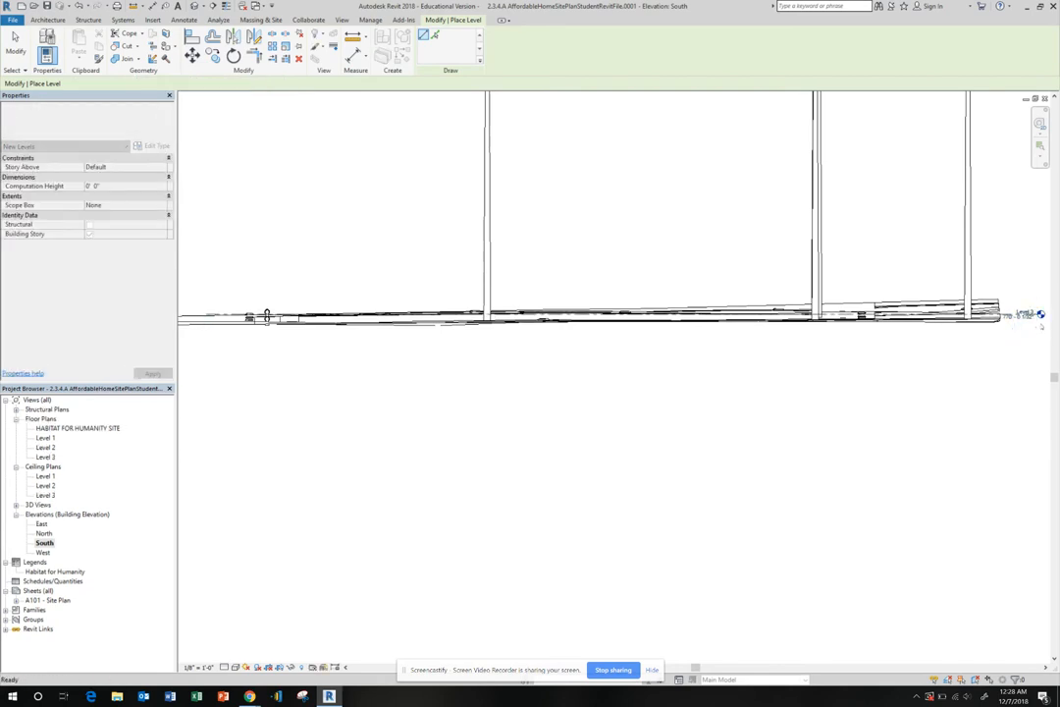
- Set the new terrain level's elevation to 769'
{"action": "scroll", "coordinate": [1035, 316], "scroll_direction": "up", "scroll_amount": 8}
{"action": "left_click", "coordinate": [988, 316]}
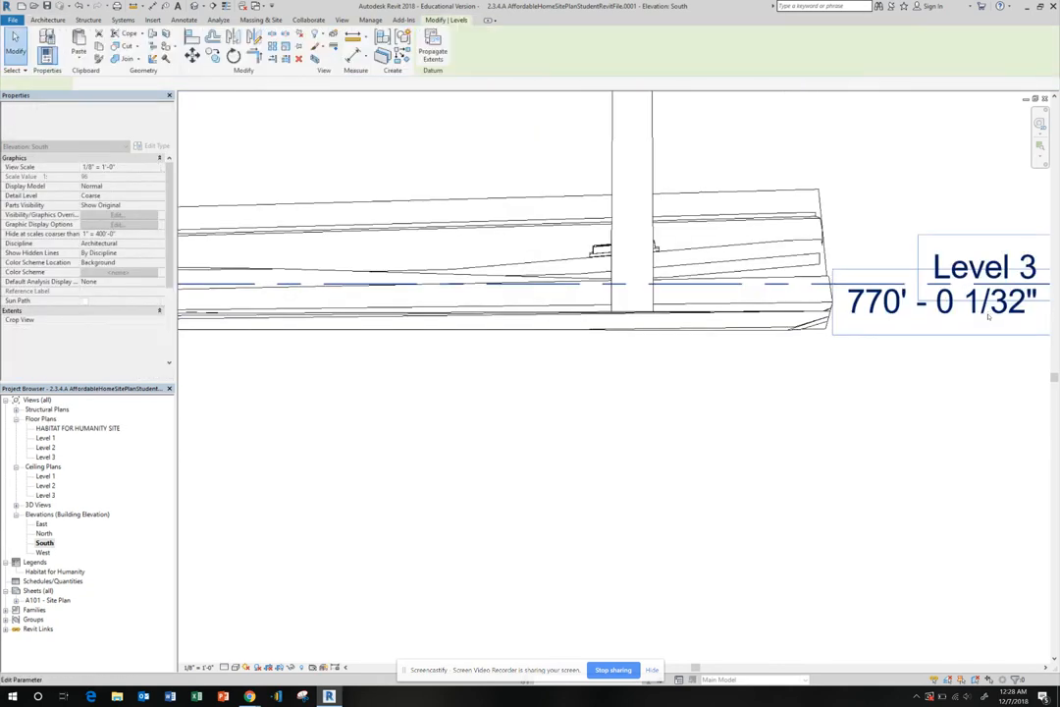
{"action": "left_click", "coordinate": [971, 304]}
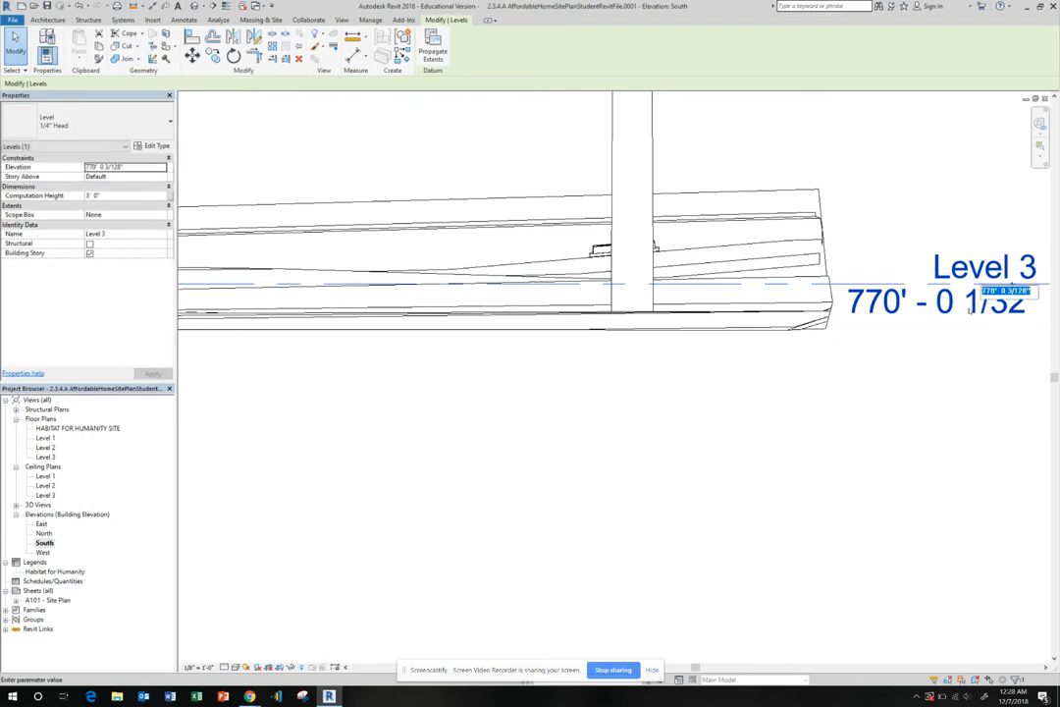
{"action": "type", "text": "7"}
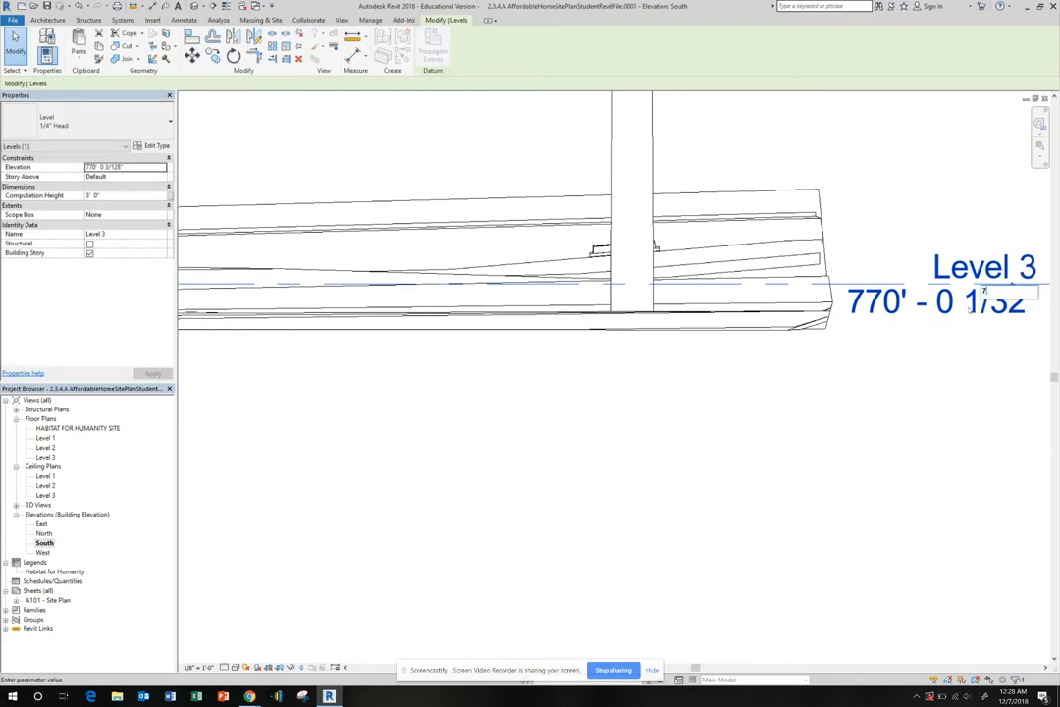
{"action": "type", "text": "69"}
{"action": "key", "text": "Return"}
- Align the site project's Level 1 with the 769' terrain level in the South elevation
{"action": "scroll", "coordinate": [903, 397], "scroll_direction": "down", "scroll_amount": 2}
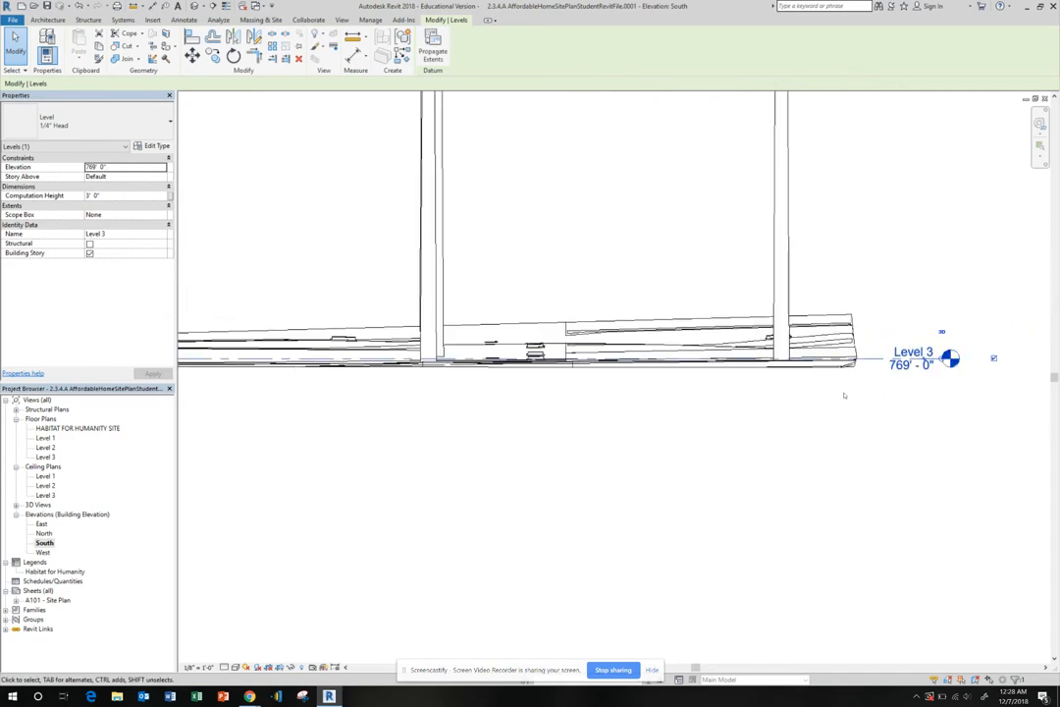
{"action": "scroll", "coordinate": [679, 407], "scroll_direction": "down", "scroll_amount": 5}
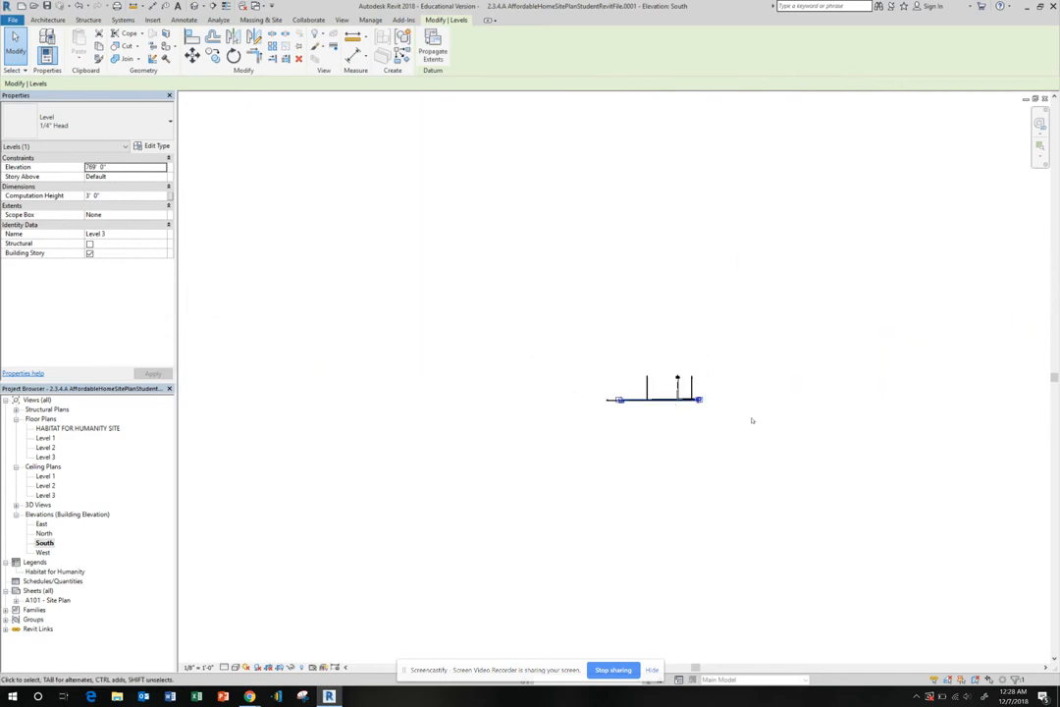
{"action": "scroll", "coordinate": [662, 409], "scroll_direction": "up", "scroll_amount": 6}
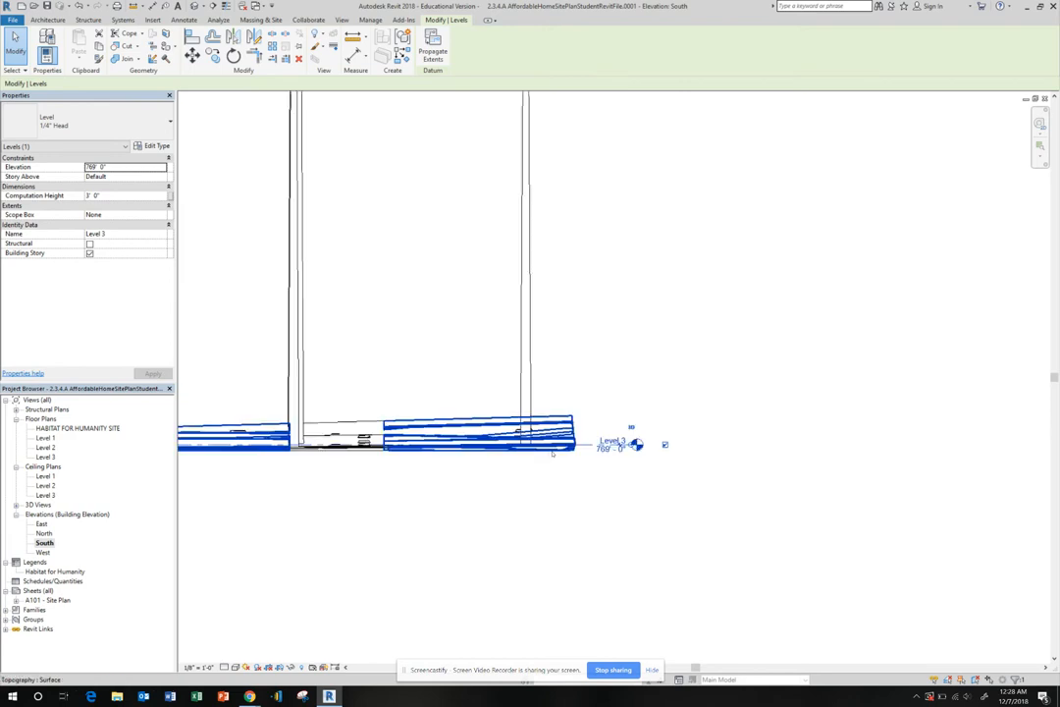
{"action": "scroll", "coordinate": [552, 452], "scroll_direction": "up", "scroll_amount": 5}
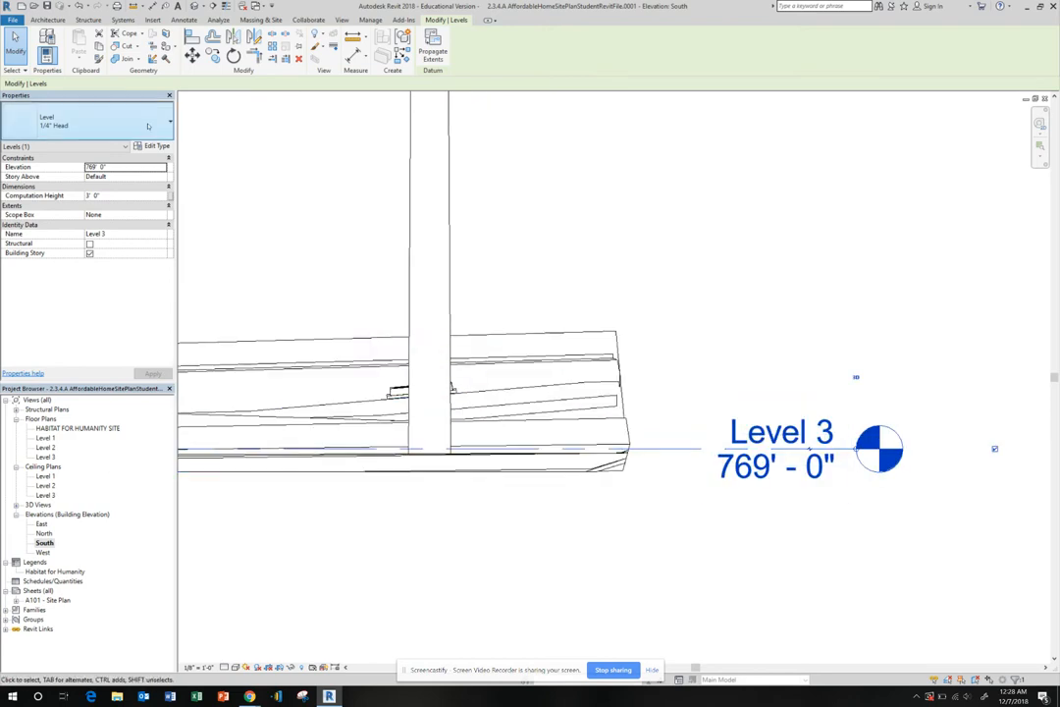
{"action": "left_click", "coordinate": [192, 37]}
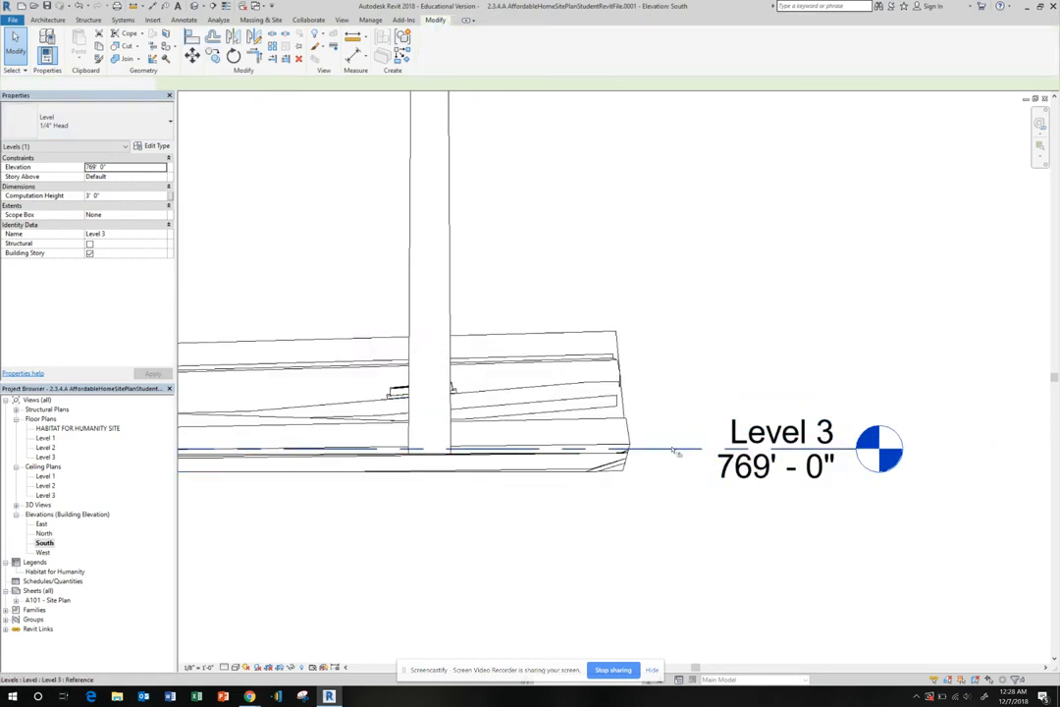
{"action": "scroll", "coordinate": [628, 486], "scroll_direction": "down", "scroll_amount": 5}
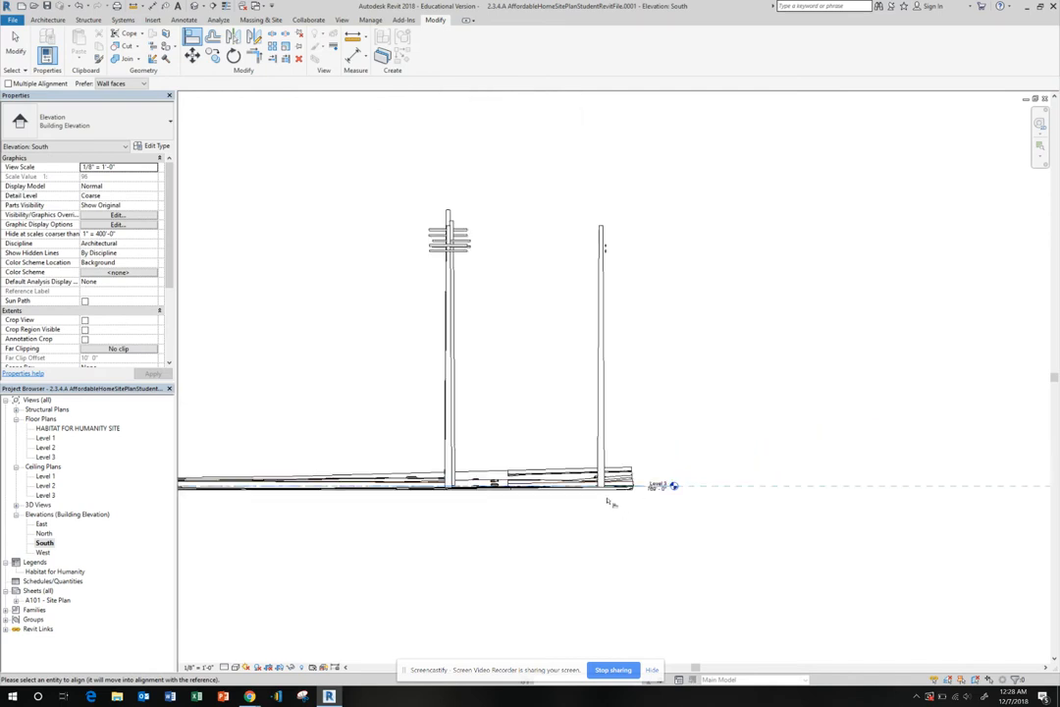
{"action": "scroll", "coordinate": [607, 501], "scroll_direction": "down", "scroll_amount": 3}
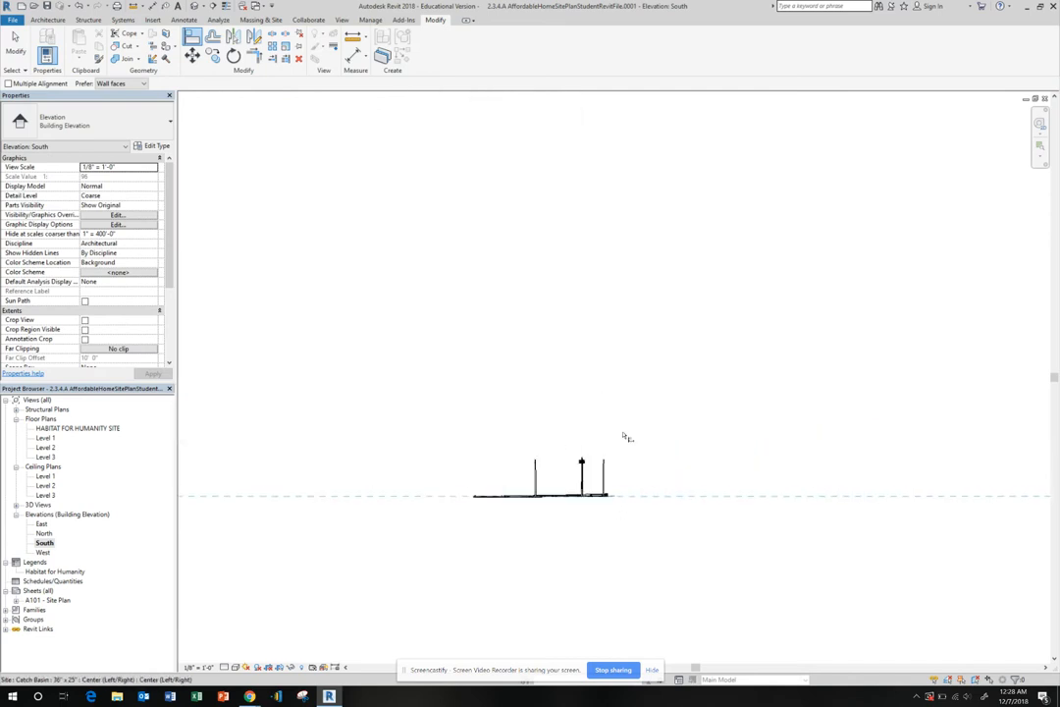
{"action": "scroll", "coordinate": [624, 442], "scroll_direction": "down", "scroll_amount": 4}
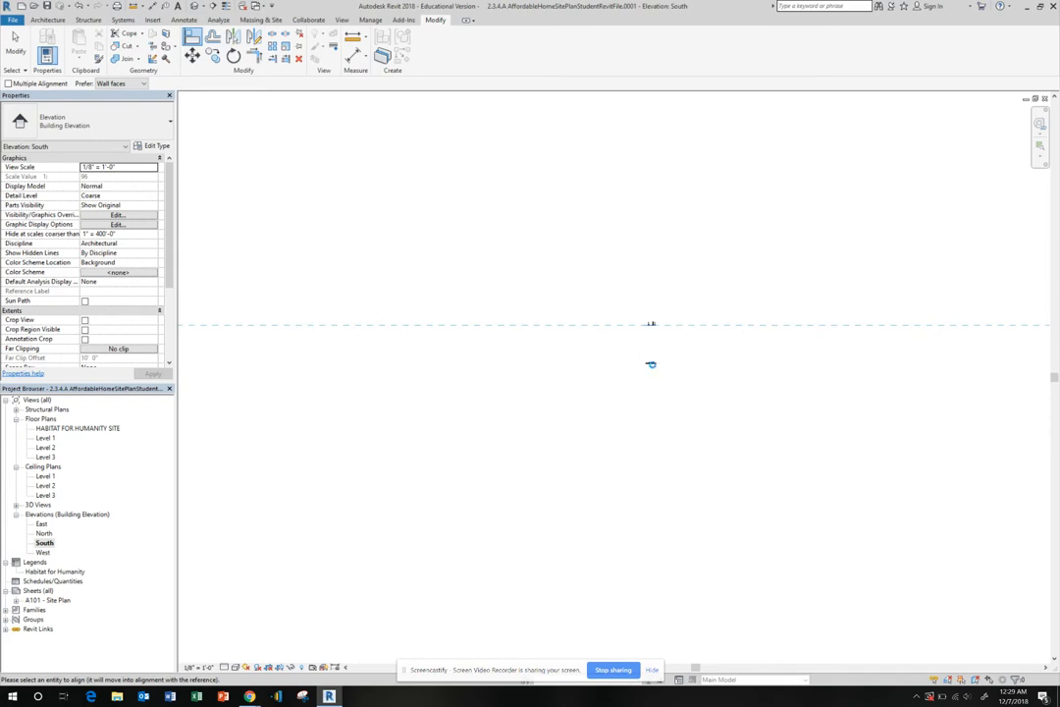
{"action": "scroll", "coordinate": [651, 364], "scroll_direction": "up", "scroll_amount": 5}
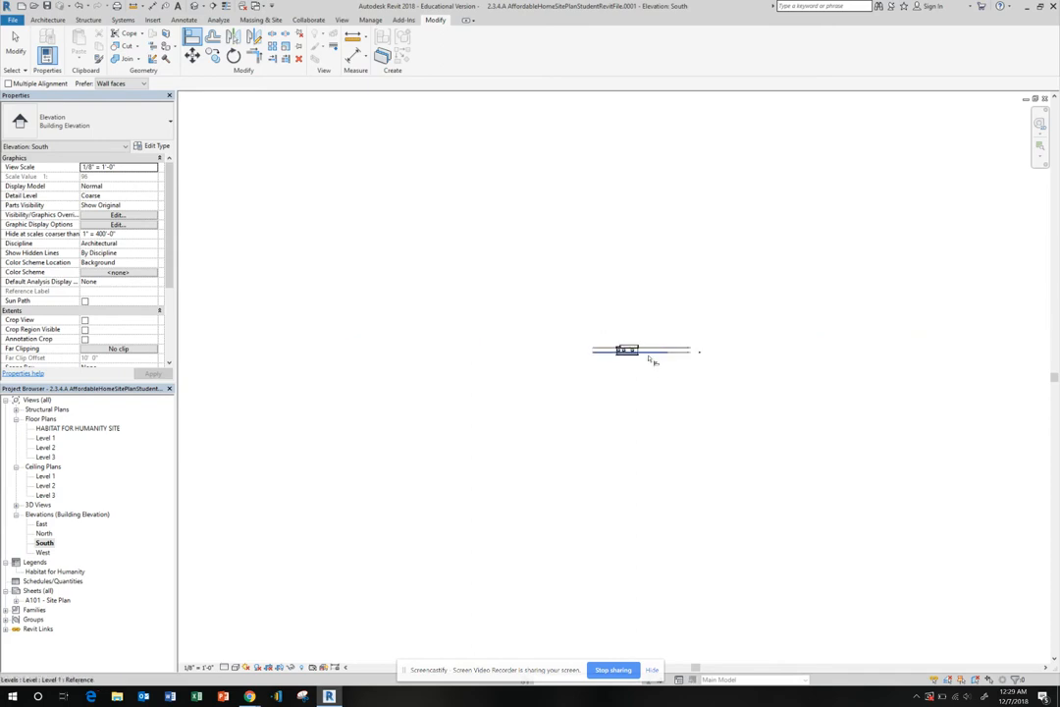
{"action": "scroll", "coordinate": [651, 356], "scroll_direction": "up", "scroll_amount": 6}
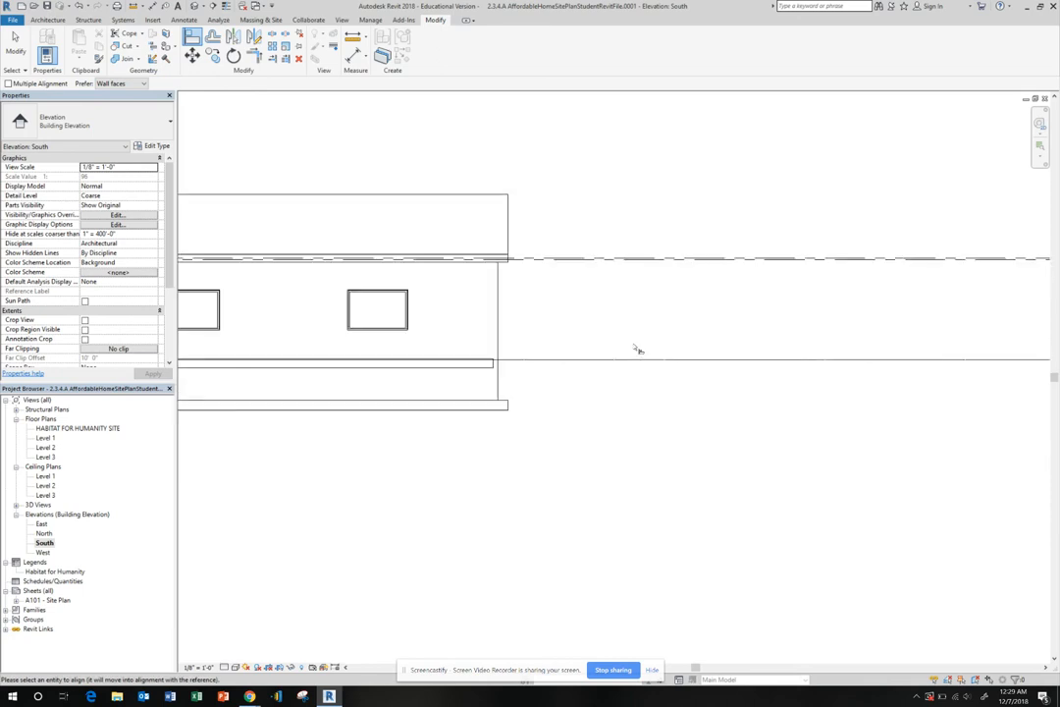
{"action": "scroll", "coordinate": [638, 350], "scroll_direction": "down", "scroll_amount": 3}
{"action": "scroll", "coordinate": [646, 349], "scroll_direction": "up", "scroll_amount": 1}
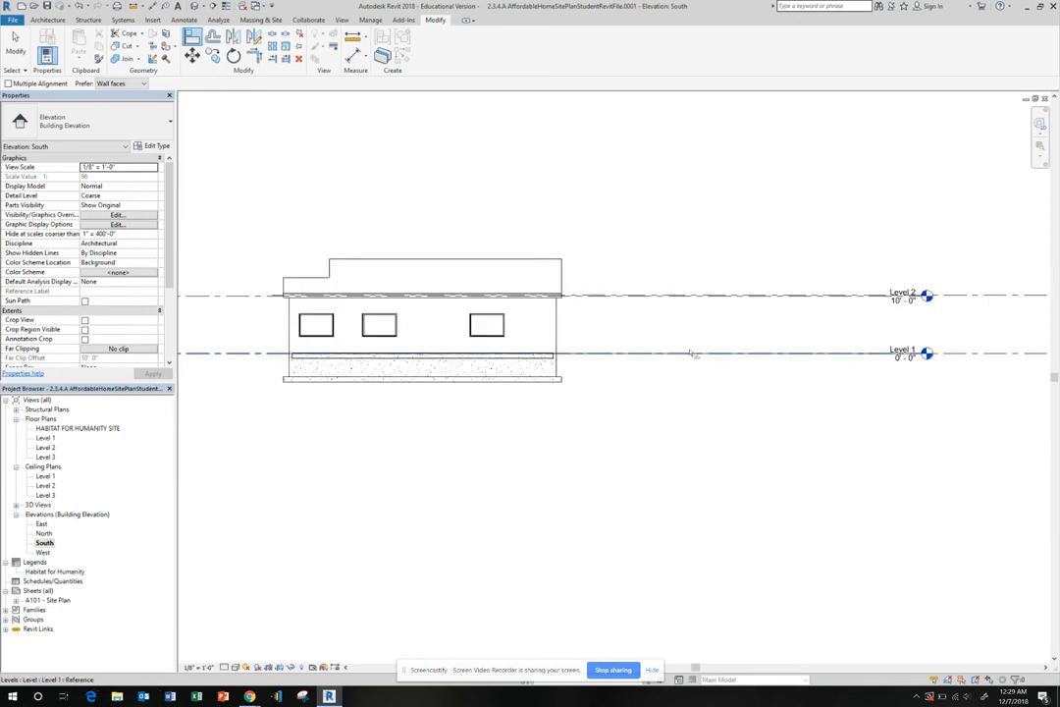
{"action": "scroll", "coordinate": [690, 353], "scroll_direction": "down", "scroll_amount": 3}
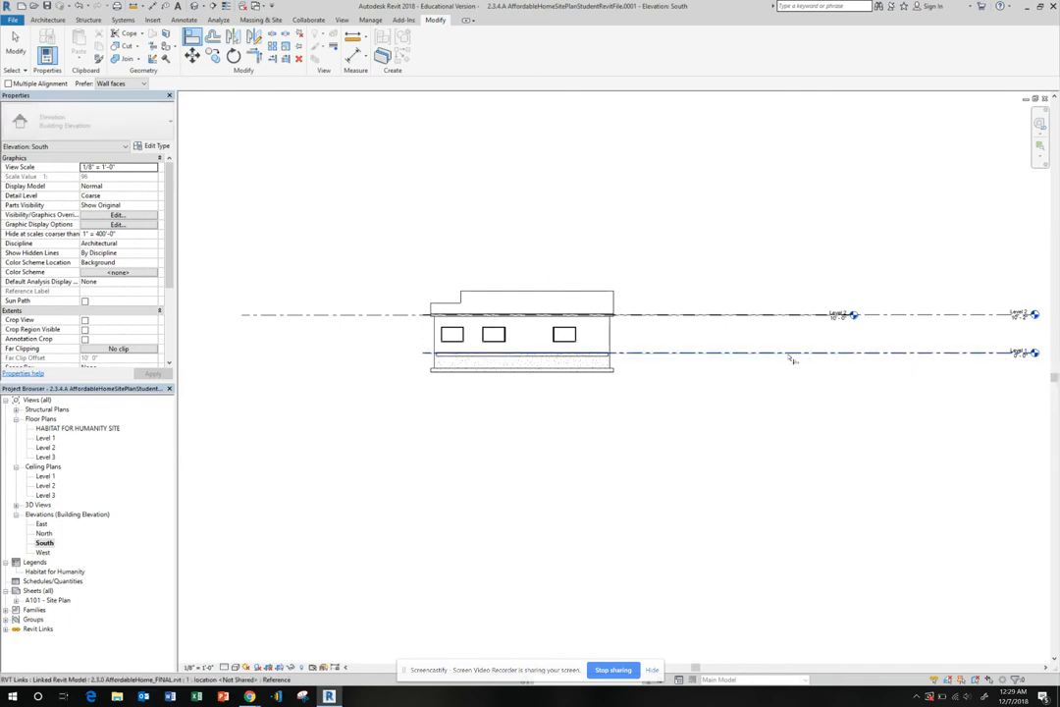
{"action": "scroll", "coordinate": [845, 399], "scroll_direction": "down", "scroll_amount": 2}
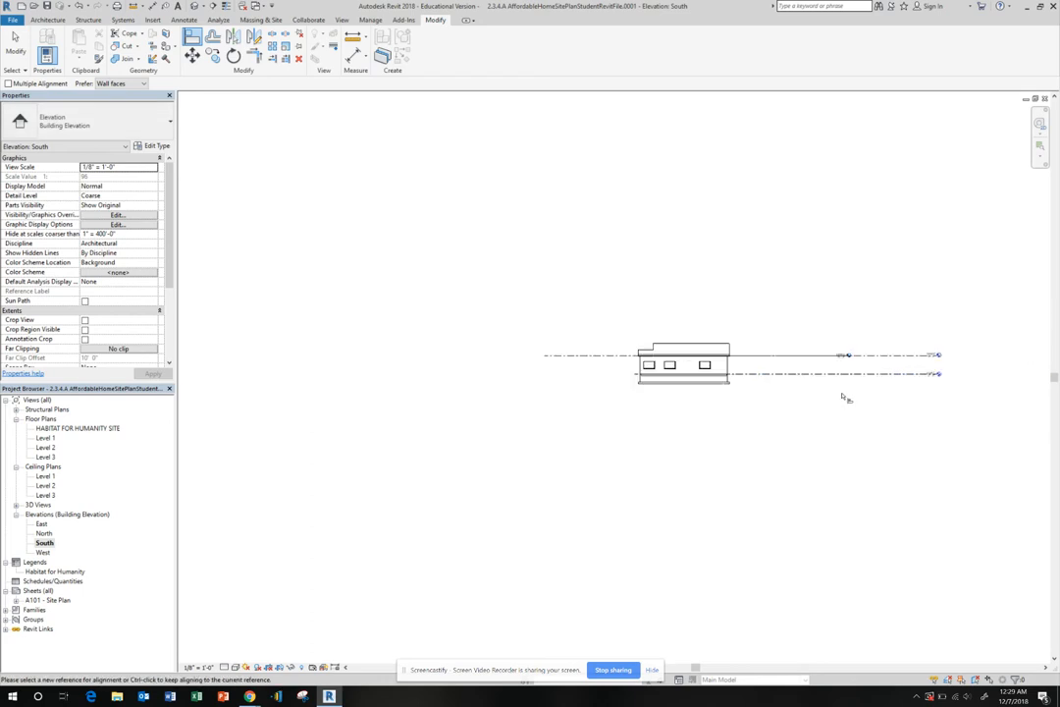
- Align the linked house's Level 1 with the 769' terrain level so the house moves up onto the site
{"action": "scroll", "coordinate": [845, 399], "scroll_direction": "down", "scroll_amount": 4}
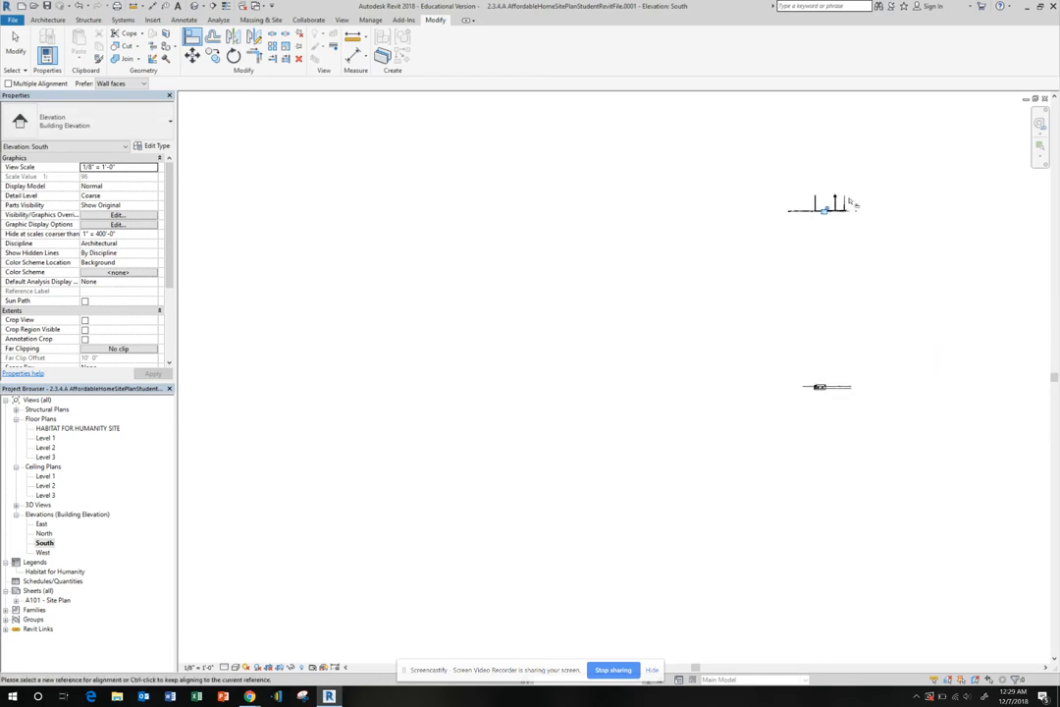
{"action": "scroll", "coordinate": [852, 203], "scroll_direction": "up", "scroll_amount": 2}
{"action": "scroll", "coordinate": [874, 230], "scroll_direction": "up", "scroll_amount": 4}
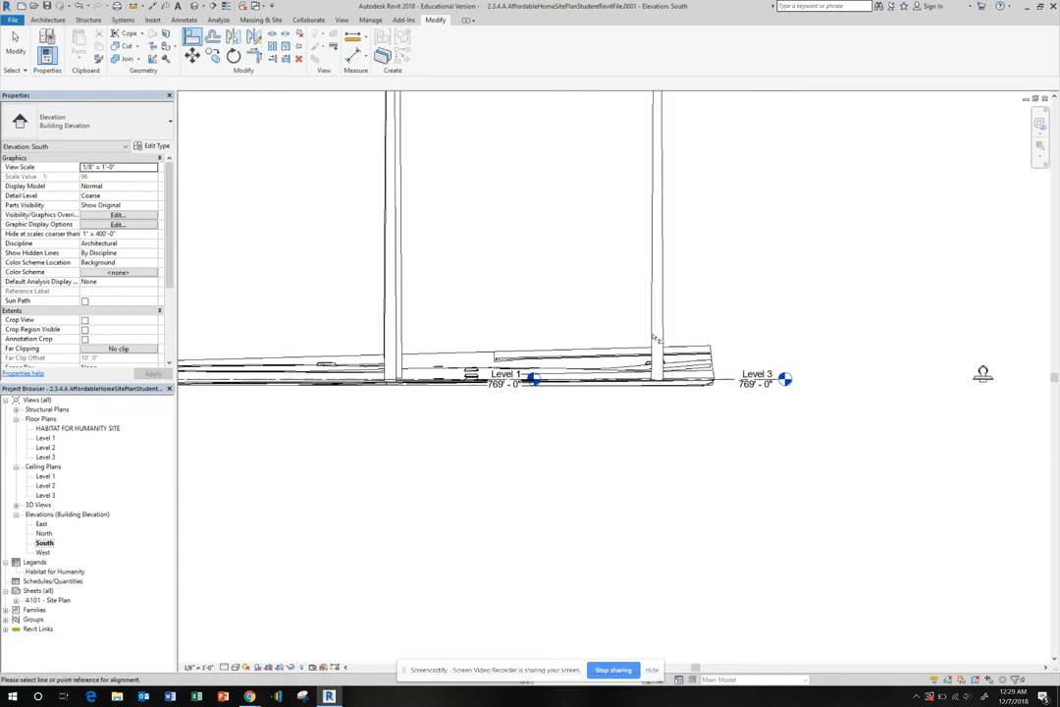
{"action": "left_click", "coordinate": [720, 381]}
{"action": "scroll", "coordinate": [732, 424], "scroll_direction": "down", "scroll_amount": 6}
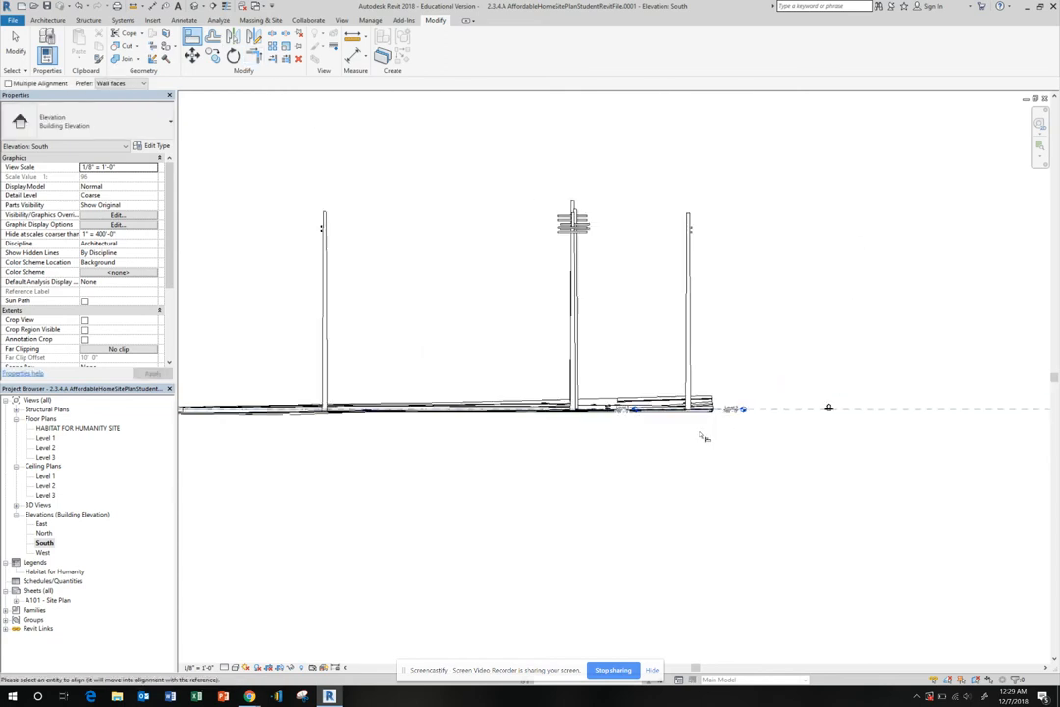
{"action": "scroll", "coordinate": [717, 596], "scroll_direction": "up", "scroll_amount": 6}
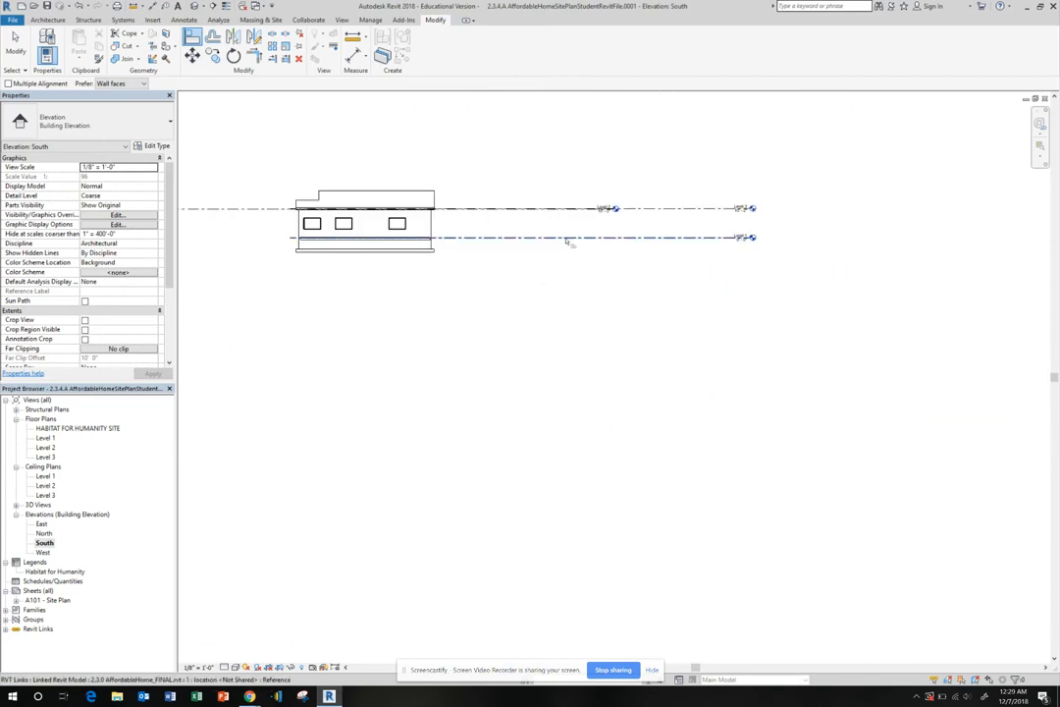
{"action": "left_click", "coordinate": [566, 239]}
{"action": "scroll", "coordinate": [559, 312], "scroll_direction": "down", "scroll_amount": 4}
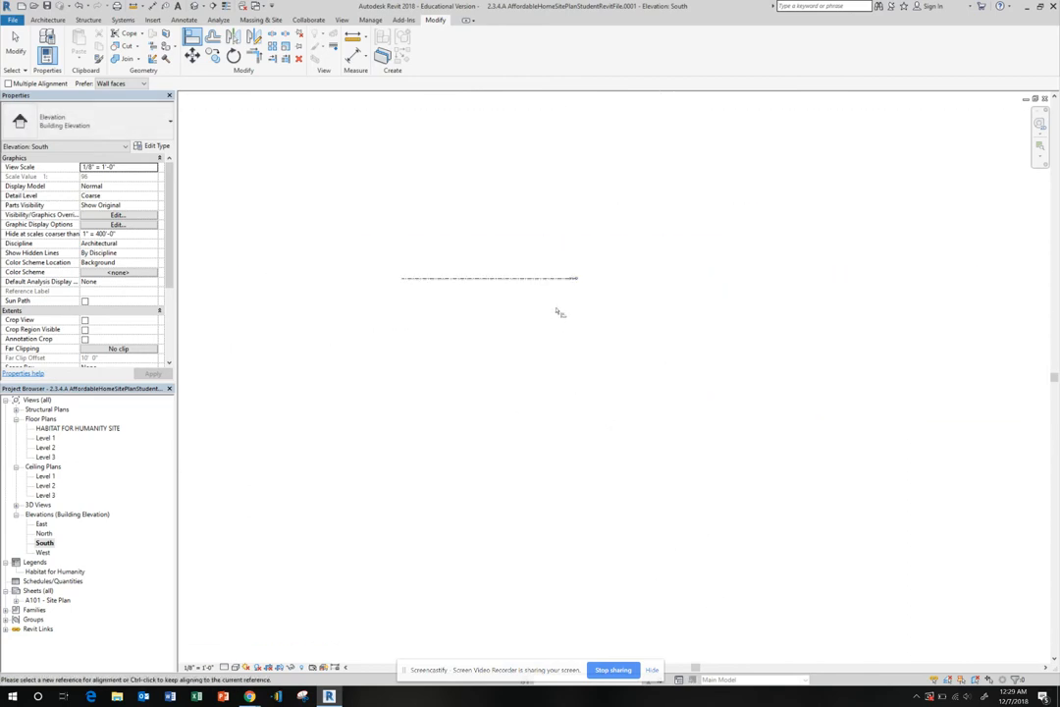
{"action": "scroll", "coordinate": [546, 175], "scroll_direction": "up", "scroll_amount": 3}
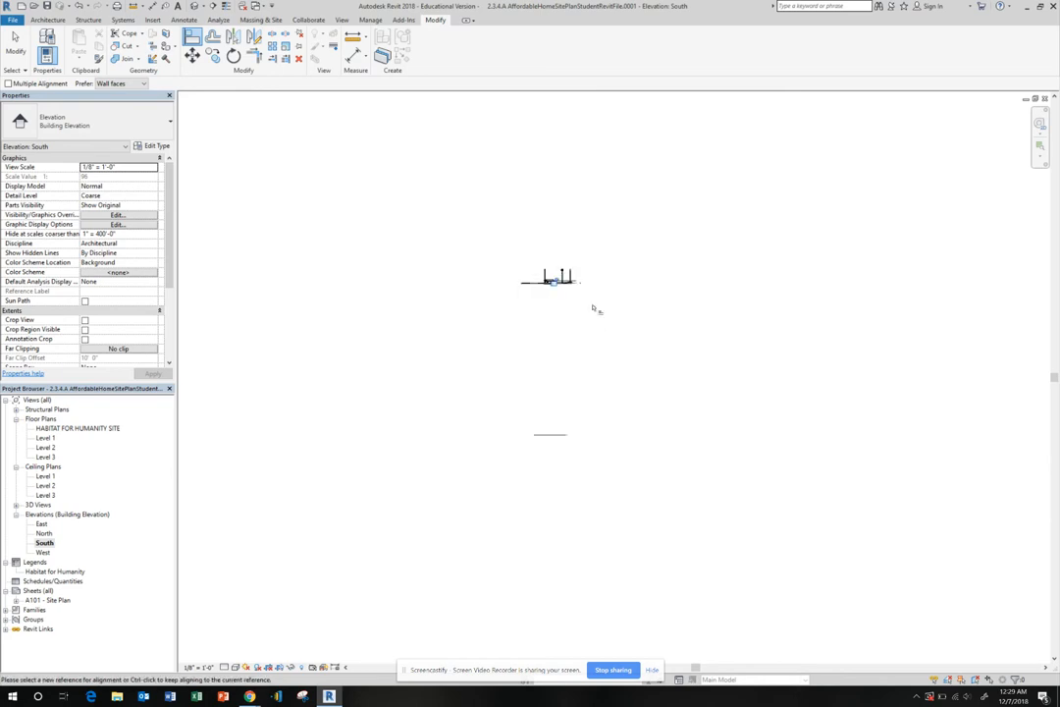
{"action": "scroll", "coordinate": [568, 369], "scroll_direction": "up", "scroll_amount": 2}
{"action": "scroll", "coordinate": [497, 532], "scroll_direction": "up", "scroll_amount": 4}
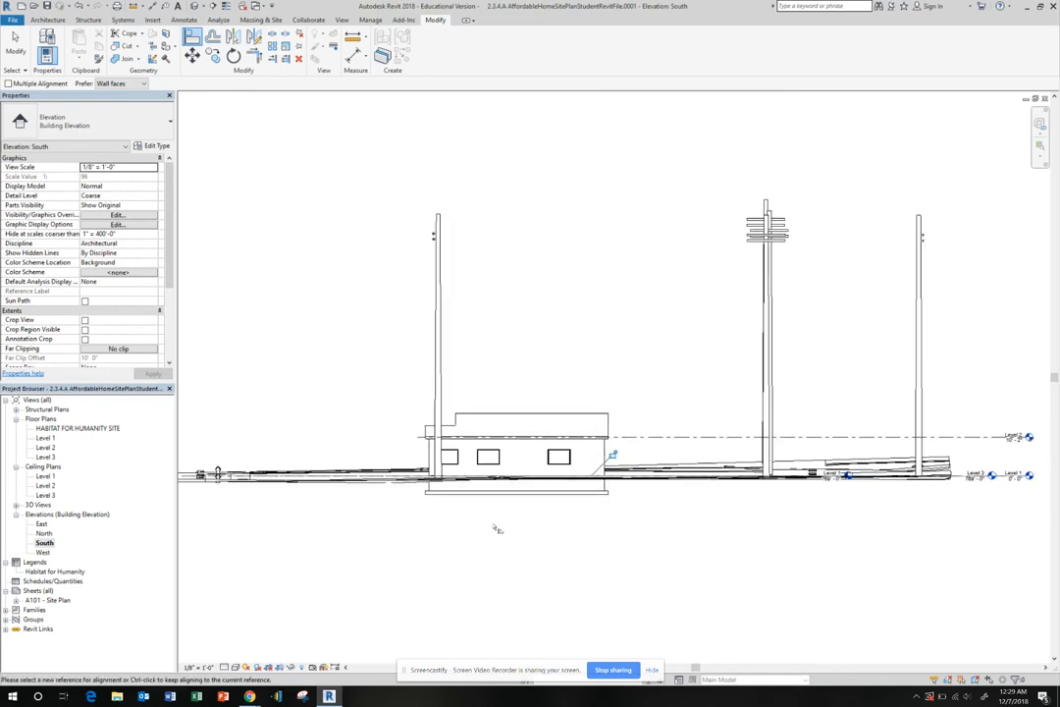
{"action": "scroll", "coordinate": [497, 530], "scroll_direction": "up", "scroll_amount": 1}
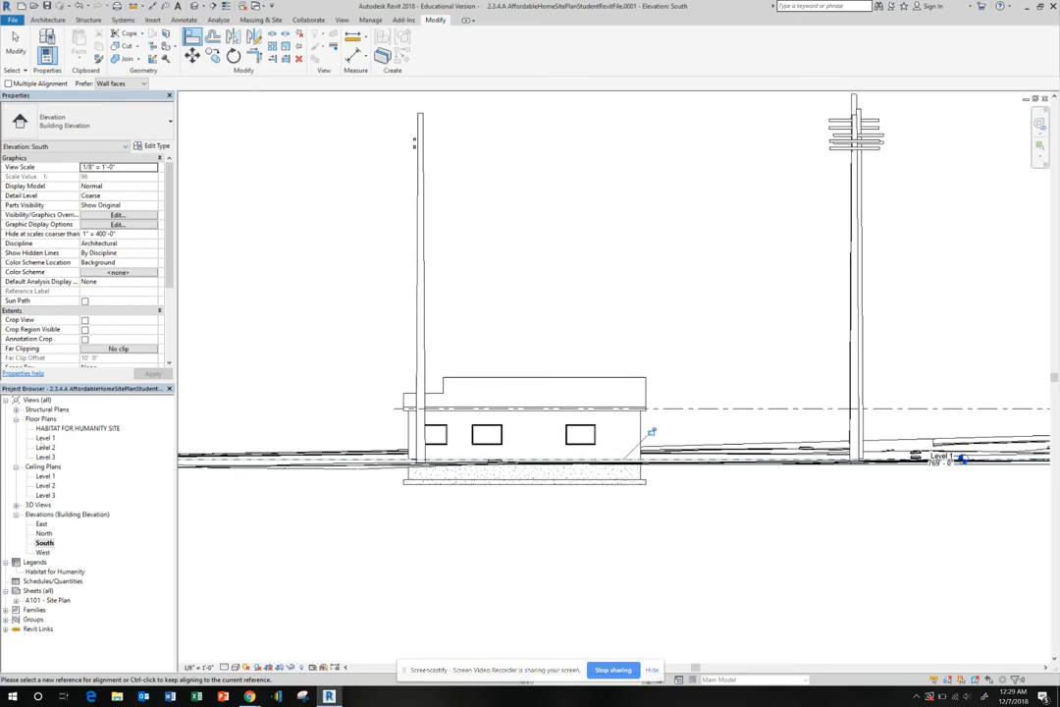
- Open the HABITAT FOR HUMANITY SITE plan and the default 3D view, and examine how the raised house sits on the lot
{"action": "left_click", "coordinate": [46, 429]}
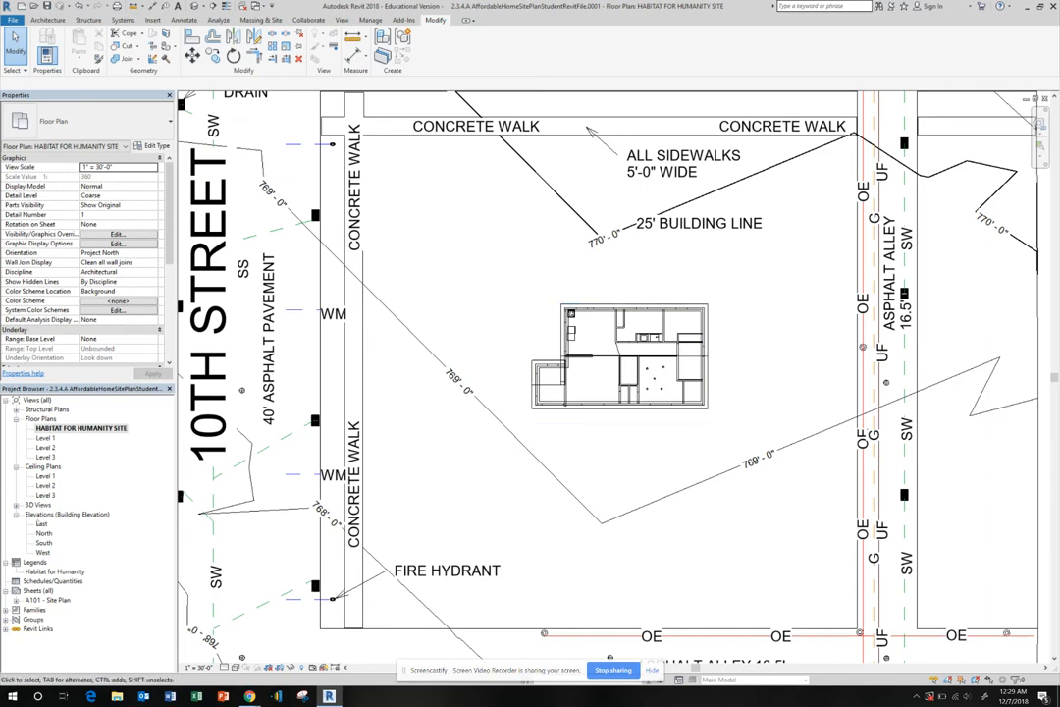
{"action": "left_click", "coordinate": [33, 514]}
{"action": "double_click", "coordinate": [37, 505]}
{"action": "double_click", "coordinate": [42, 514]}
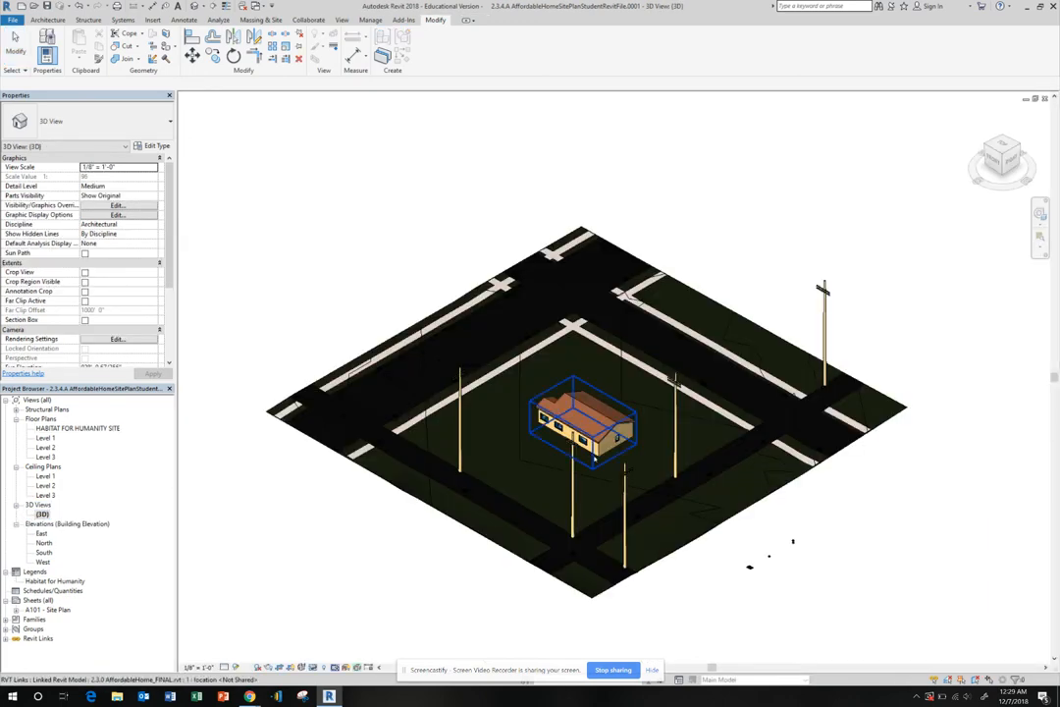
{"action": "scroll", "coordinate": [530, 420], "scroll_direction": "up", "scroll_amount": 8}
{"action": "scroll", "coordinate": [410, 338], "scroll_direction": "up", "scroll_amount": 4}
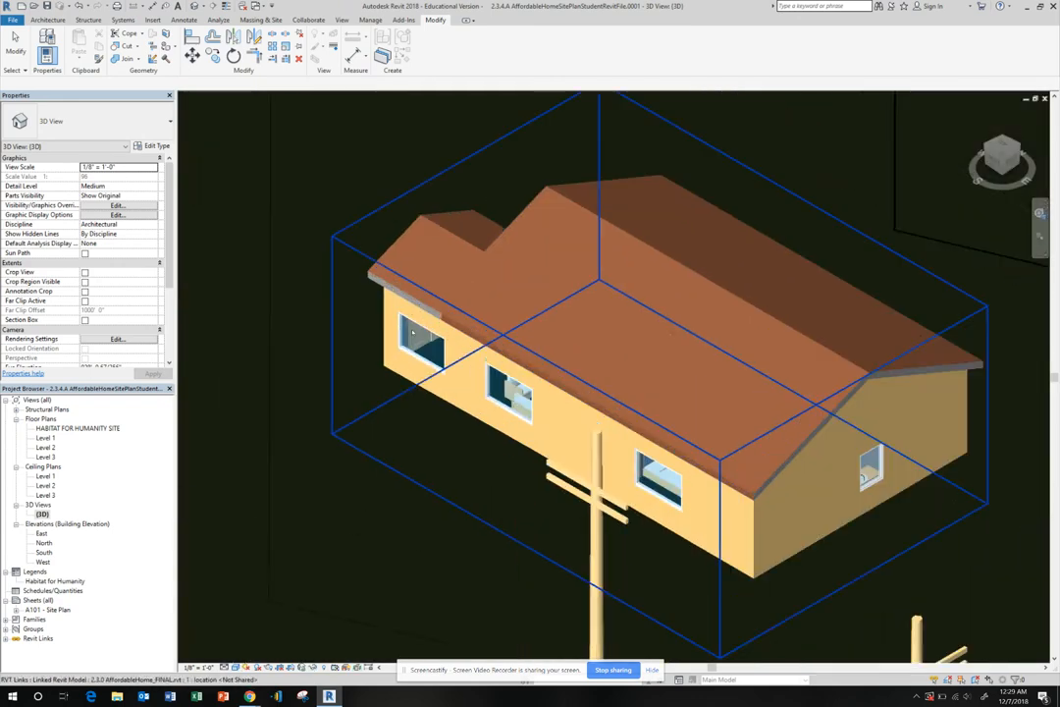
{"action": "scroll", "coordinate": [411, 339], "scroll_direction": "up", "scroll_amount": 4}
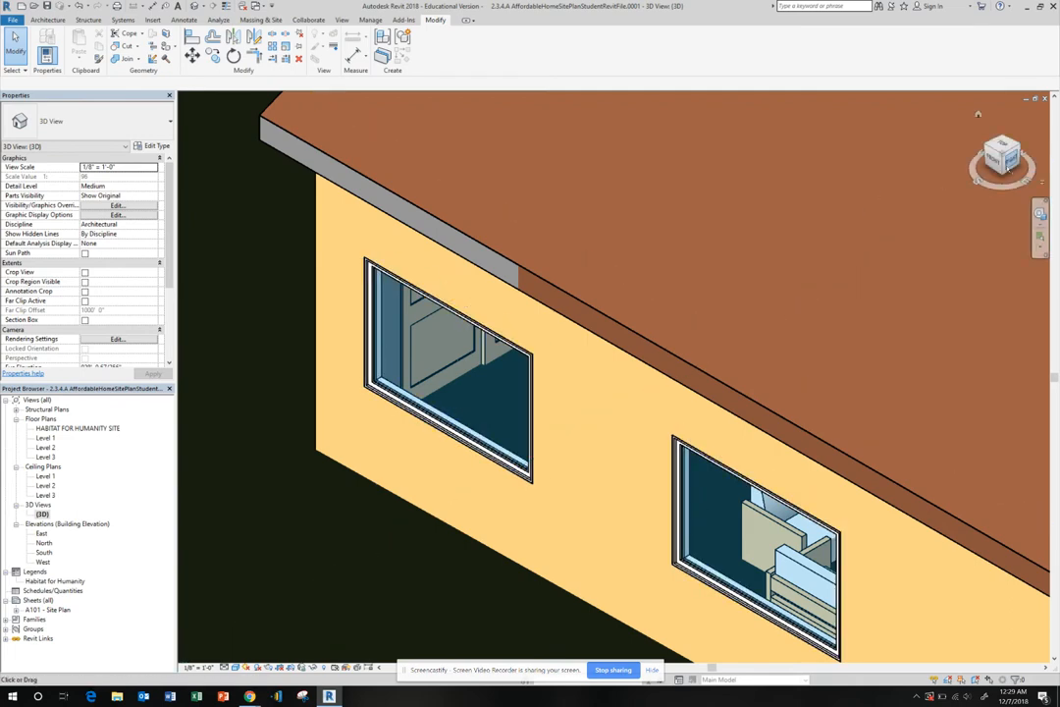
- Start a building pad in the HABITAT FOR HUMANITY SITE plan and trace the house's 16' west wall and 37'-6" north wall as boundary
{"action": "double_click", "coordinate": [45, 438]}
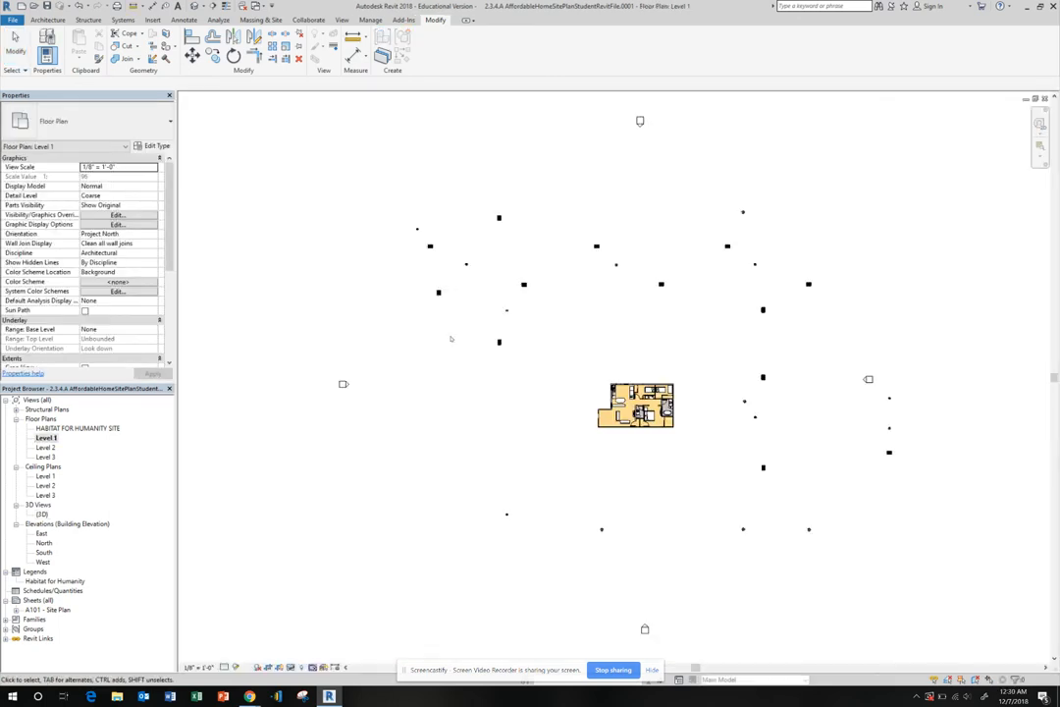
{"action": "double_click", "coordinate": [77, 428]}
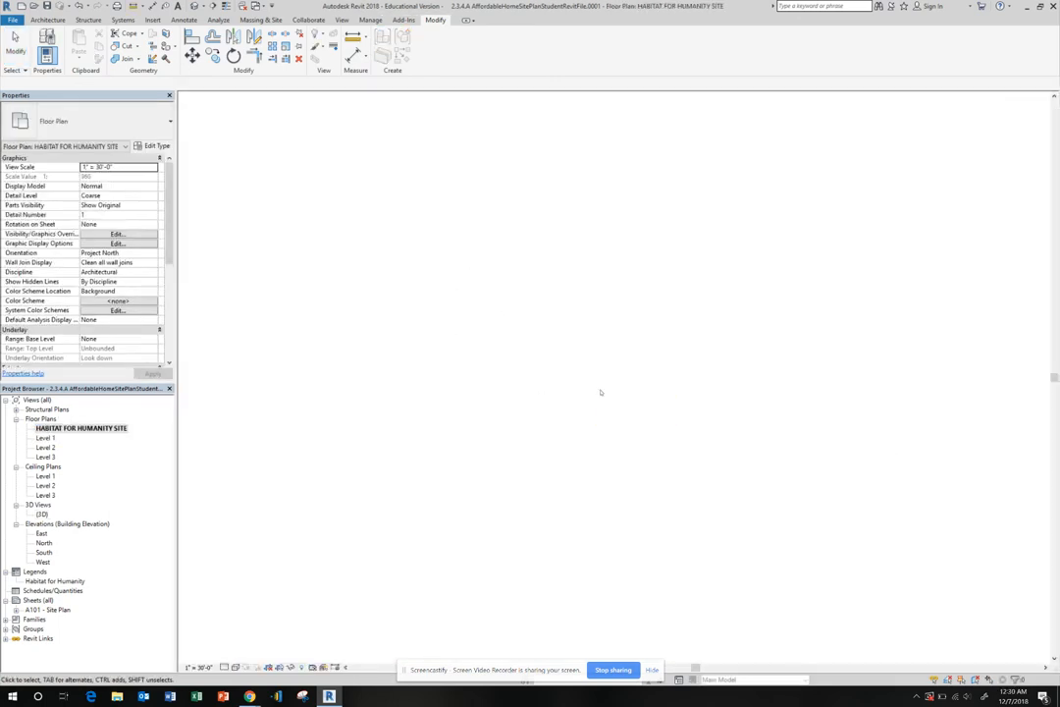
{"action": "scroll", "coordinate": [634, 372], "scroll_direction": "up", "scroll_amount": 3}
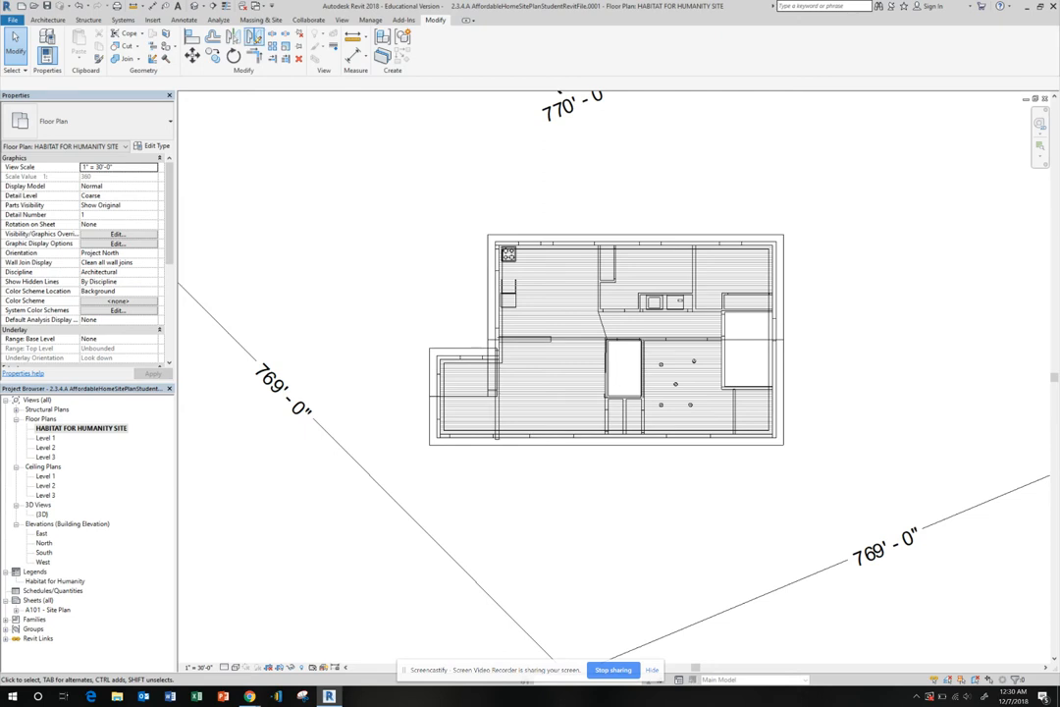
{"action": "left_click", "coordinate": [260, 20]}
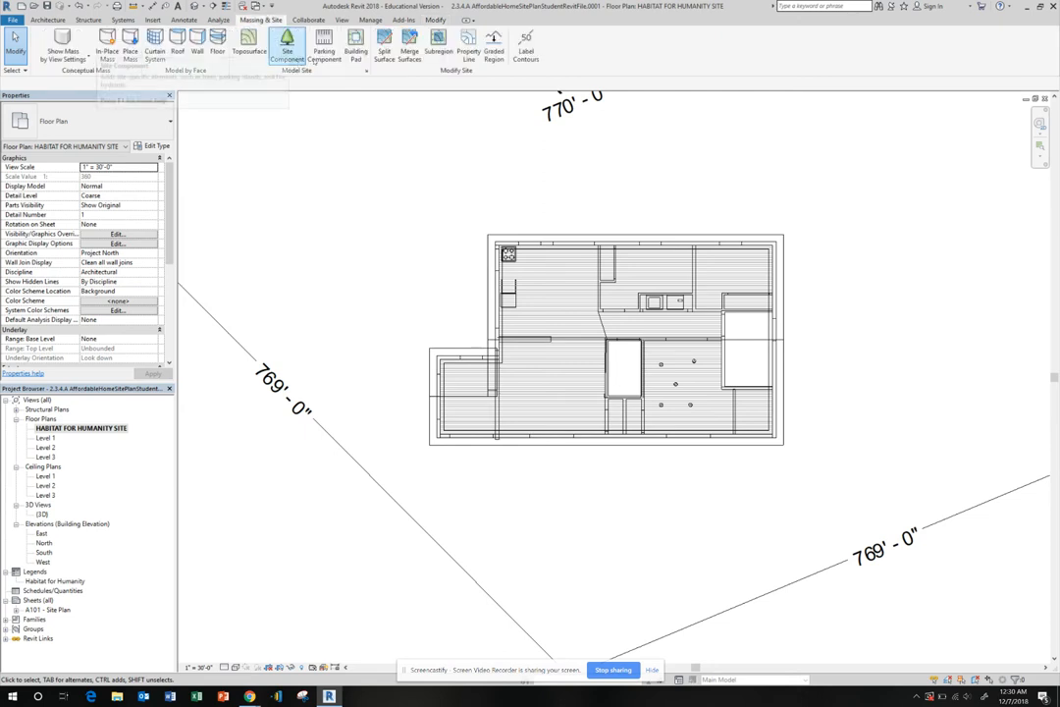
{"action": "left_click", "coordinate": [355, 49]}
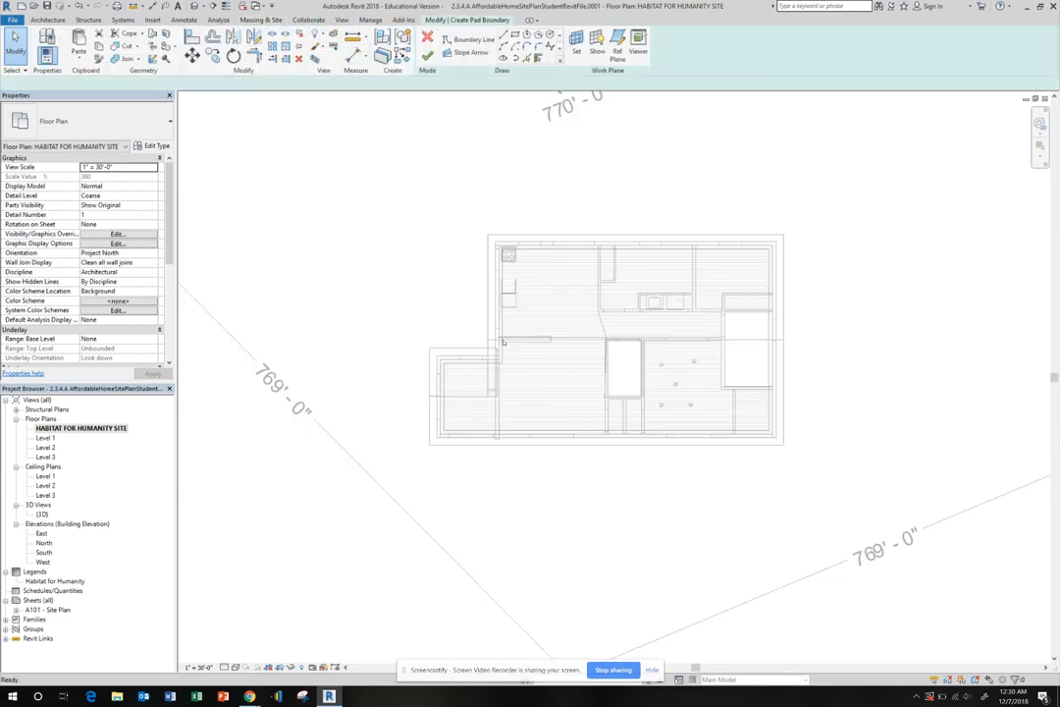
{"action": "scroll", "coordinate": [495, 335], "scroll_direction": "up", "scroll_amount": 5}
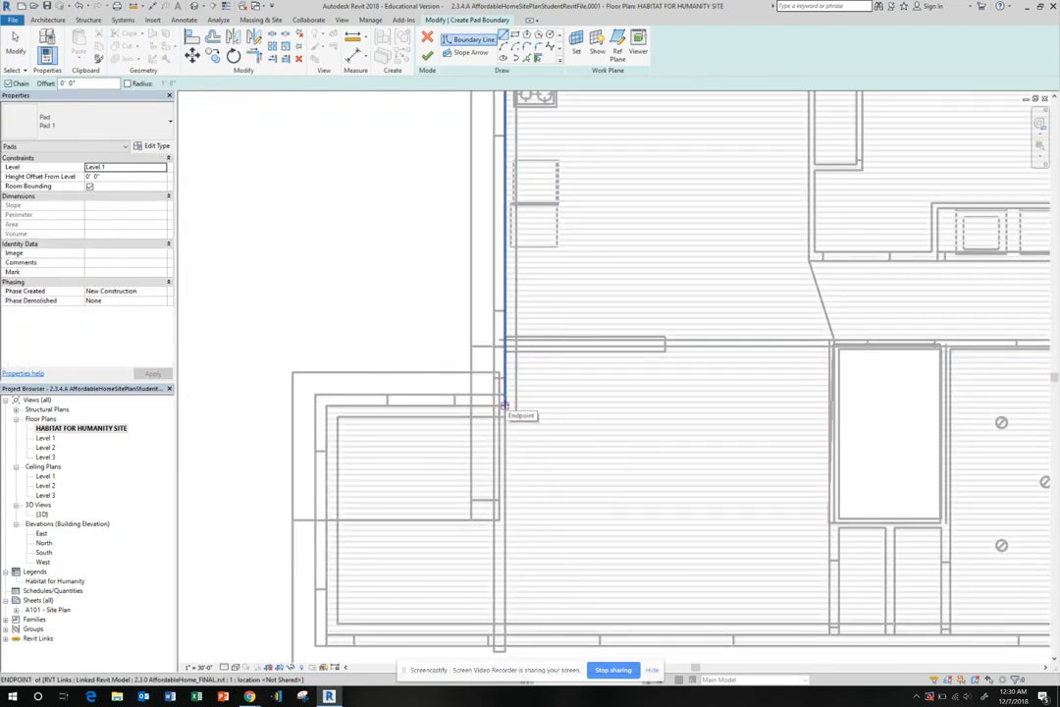
{"action": "left_click", "coordinate": [503, 405]}
{"action": "scroll", "coordinate": [504, 405], "scroll_direction": "down", "scroll_amount": 3}
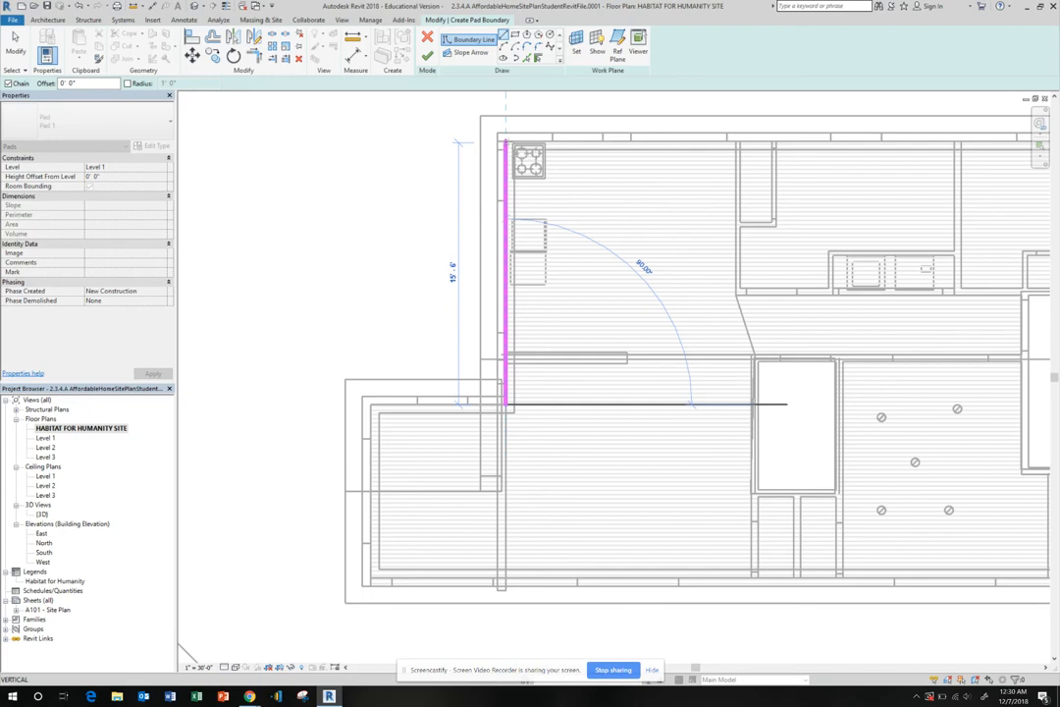
{"action": "left_click", "coordinate": [508, 136]}
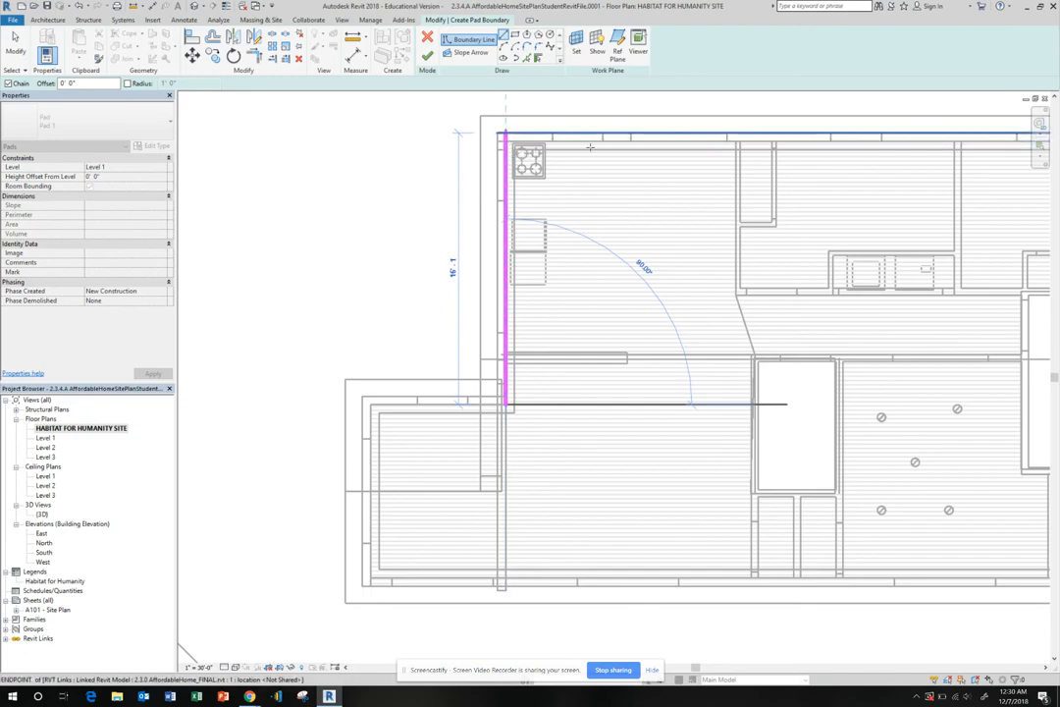
{"action": "scroll", "coordinate": [620, 239], "scroll_direction": "down", "scroll_amount": 2}
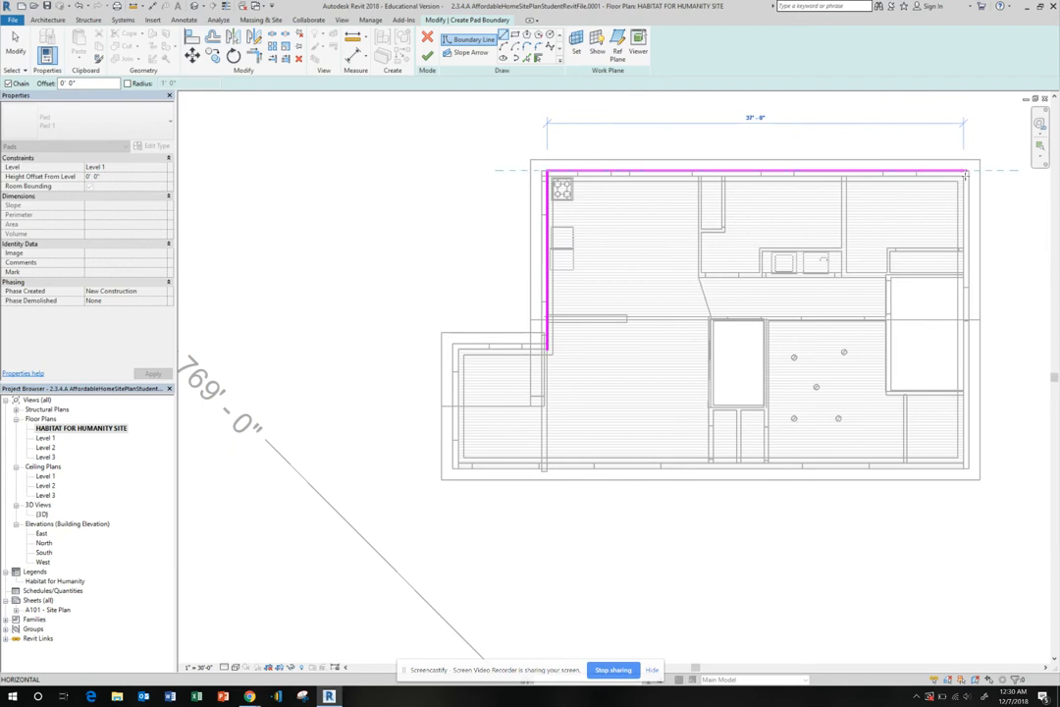
{"action": "left_click", "coordinate": [964, 172]}
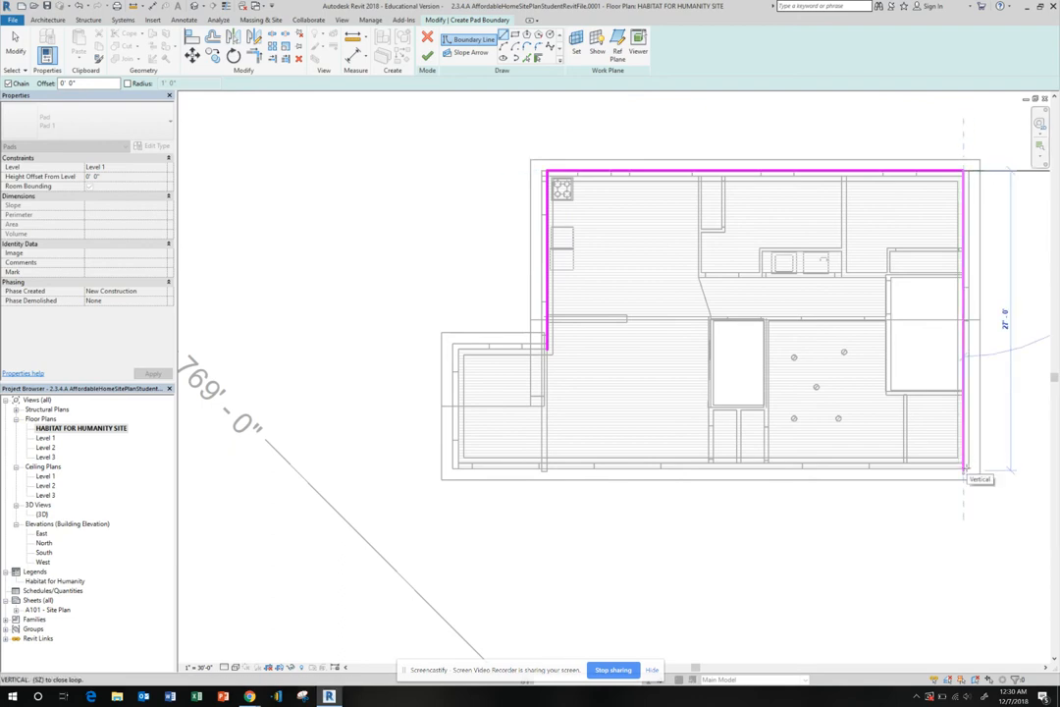
- Close the pad boundary along the 27' east wall, 46' south wall and the 11' by 8'-6" entry projection, and finish the pad
{"action": "left_click", "coordinate": [964, 469]}
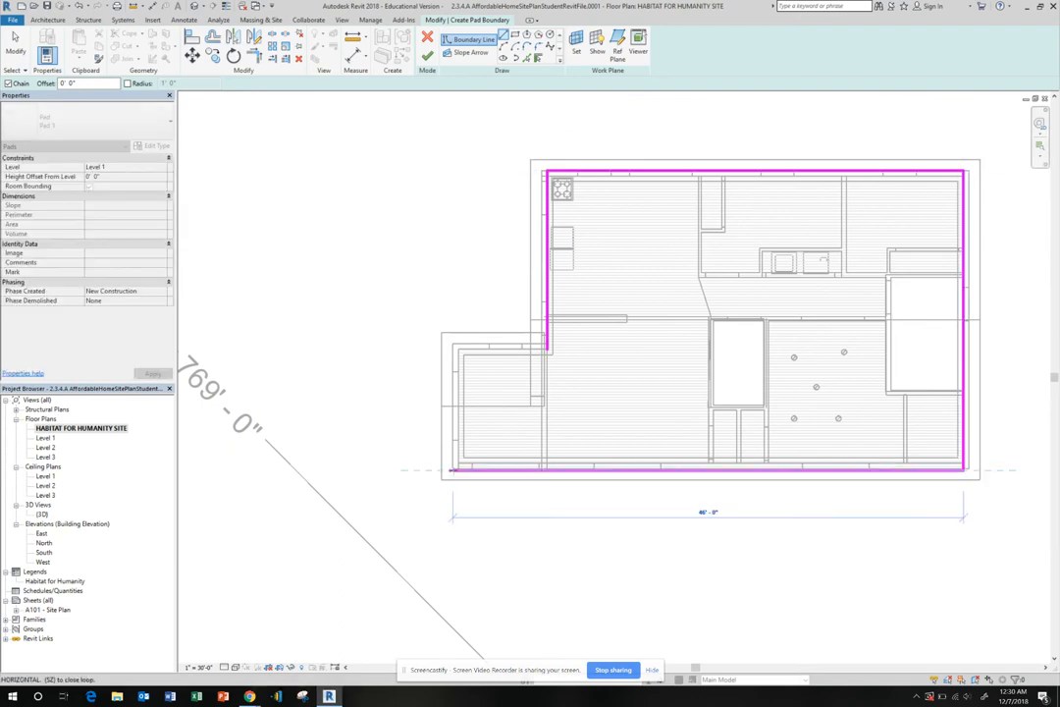
{"action": "left_click", "coordinate": [453, 469]}
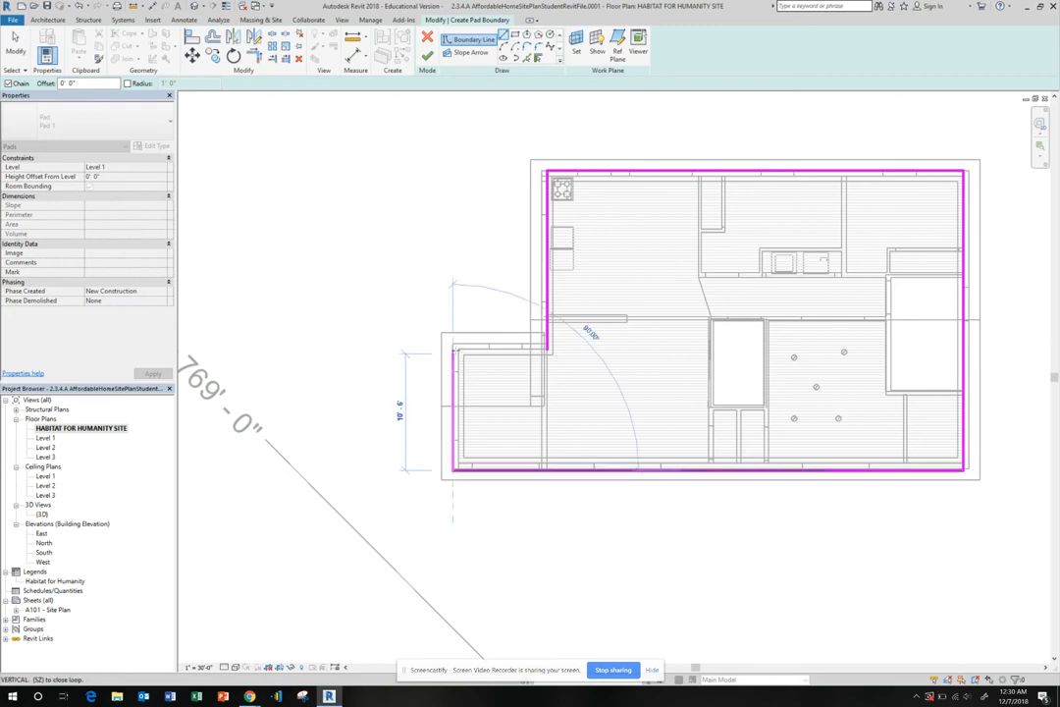
{"action": "left_click", "coordinate": [453, 348]}
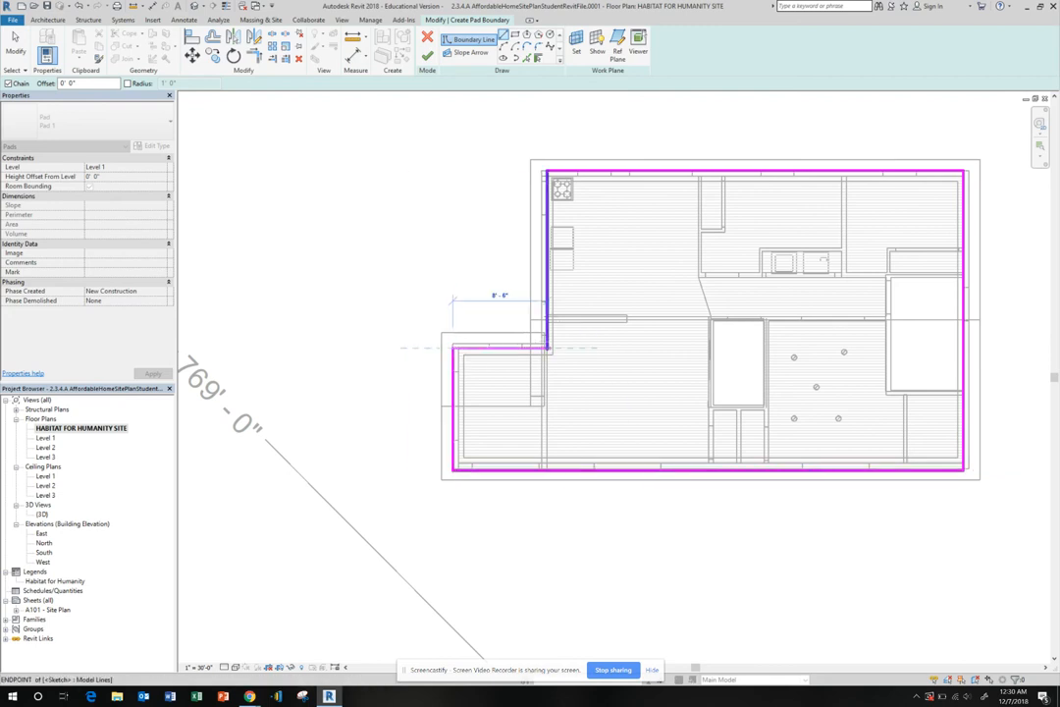
{"action": "left_click", "coordinate": [550, 346]}
{"action": "left_click", "coordinate": [549, 173]}
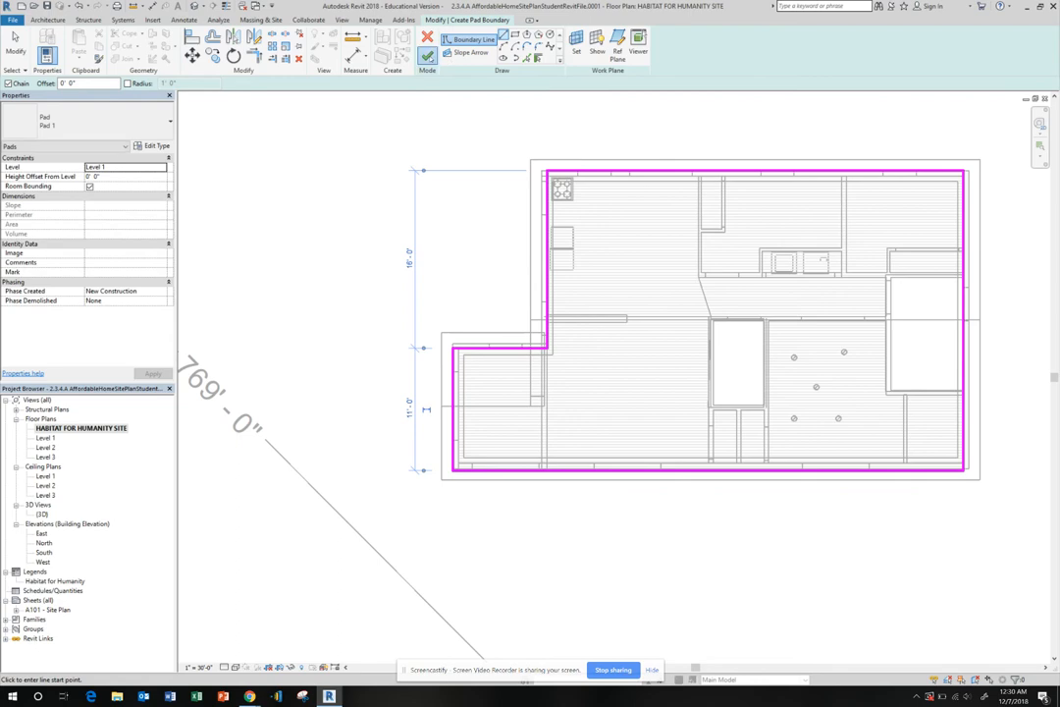
{"action": "left_click", "coordinate": [427, 56]}
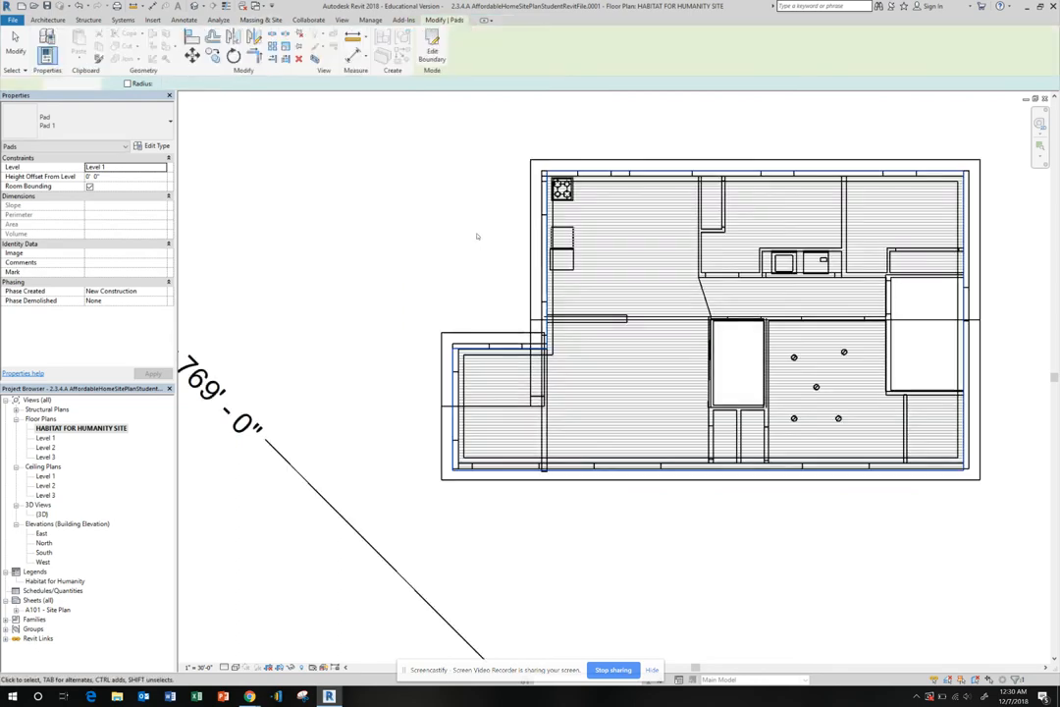
- Open the default 3D view and examine the front of the house where its walls meet the building pad
{"action": "double_click", "coordinate": [42, 514]}
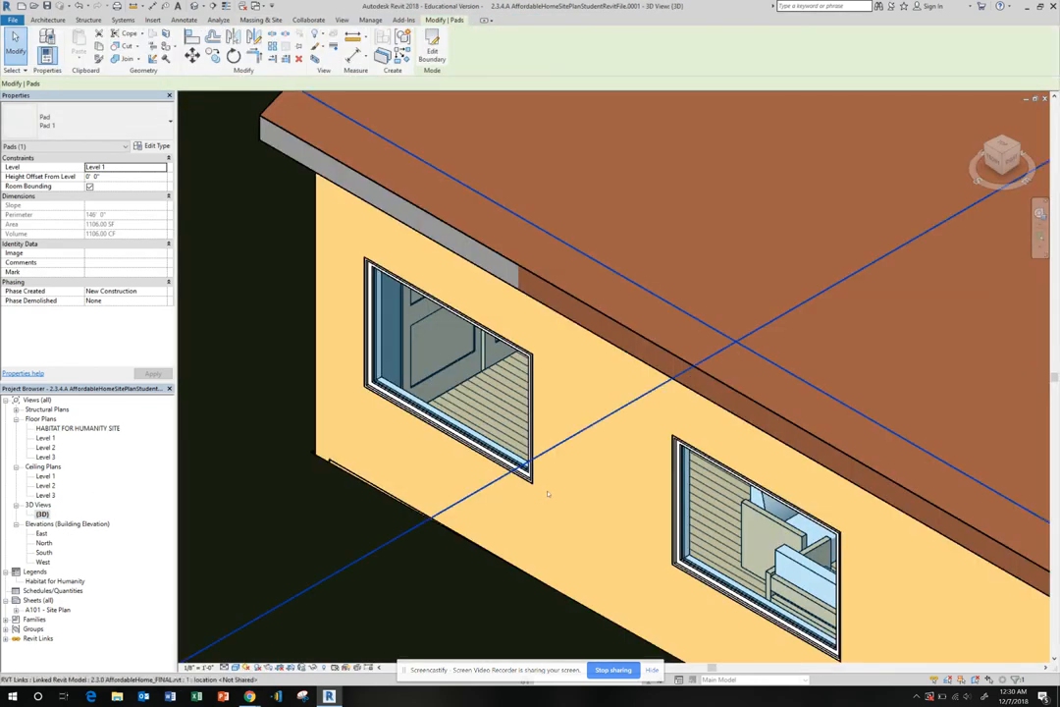
{"action": "left_click", "coordinate": [985, 167]}
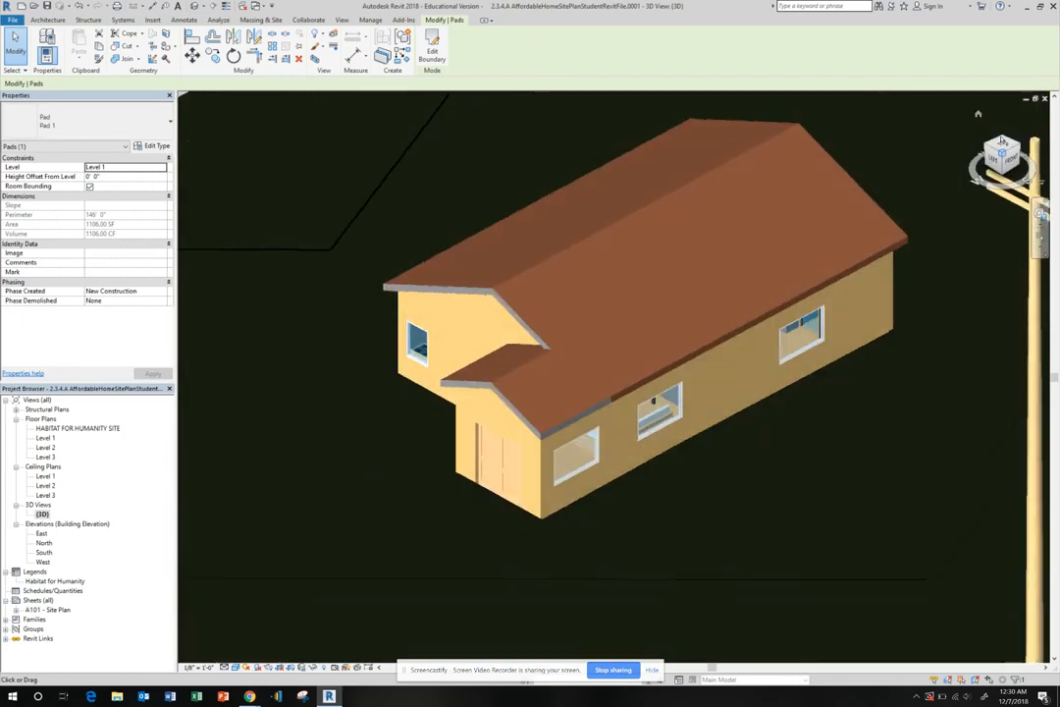
{"action": "scroll", "coordinate": [463, 526], "scroll_direction": "up", "scroll_amount": 3}
{"action": "scroll", "coordinate": [468, 529], "scroll_direction": "up", "scroll_amount": 2}
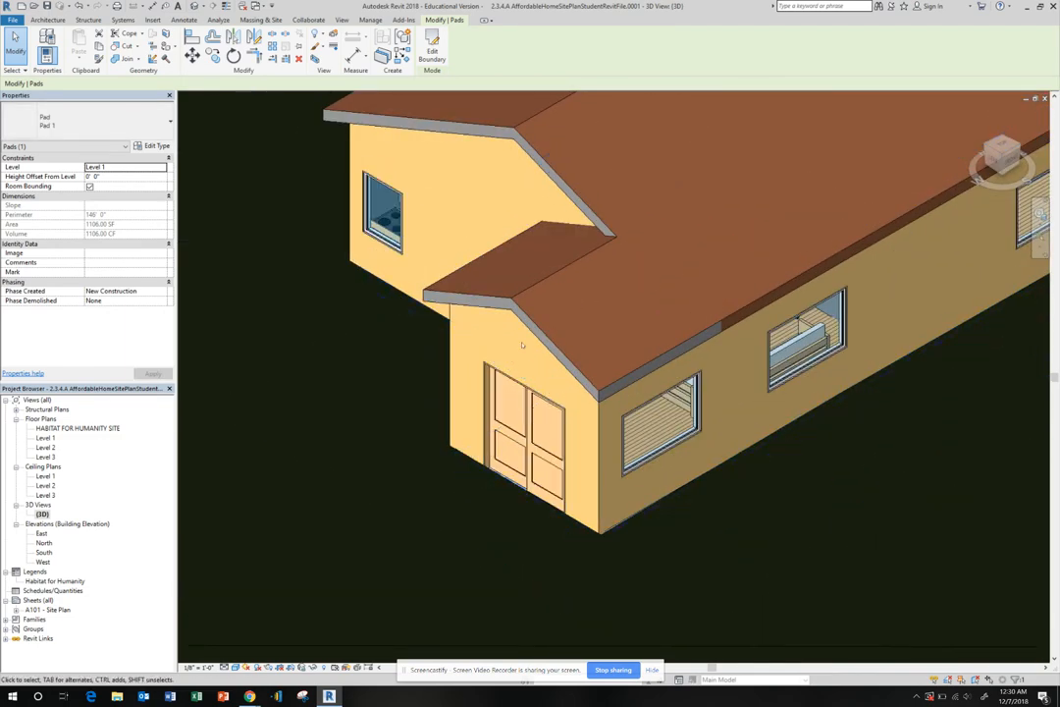
{"action": "scroll", "coordinate": [531, 367], "scroll_direction": "down", "scroll_amount": 4}
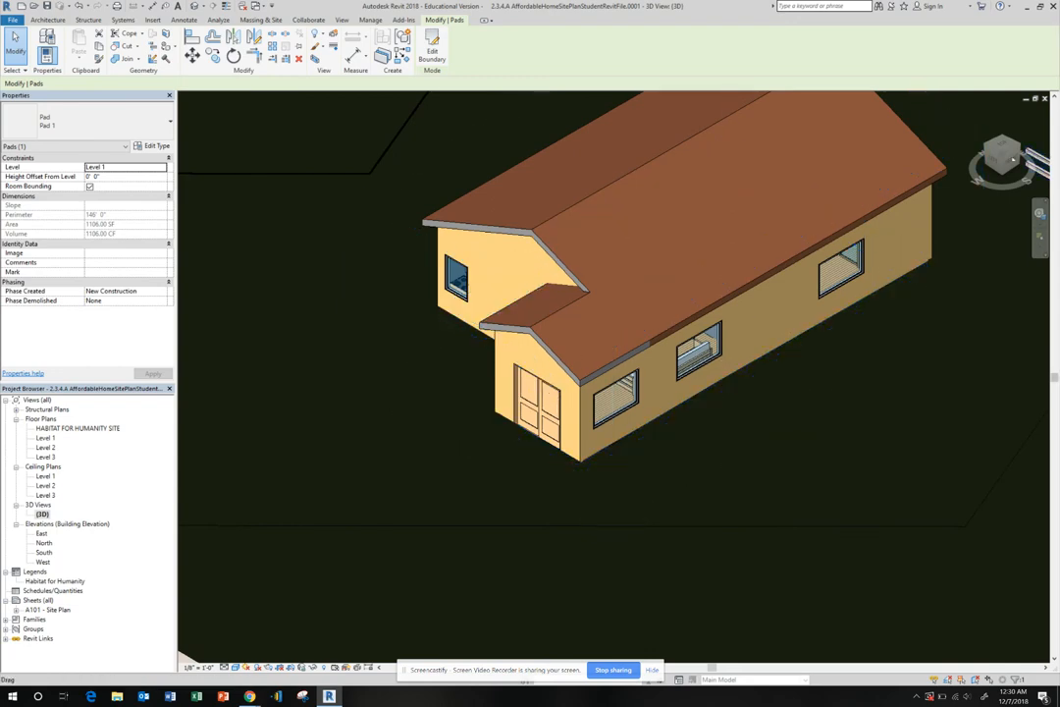
- Sketch a rectangular subregion in the site plan, about 46'-6" by 5'-8", from the 10th Street concrete walk to the house entrance
{"action": "double_click", "coordinate": [55, 430]}
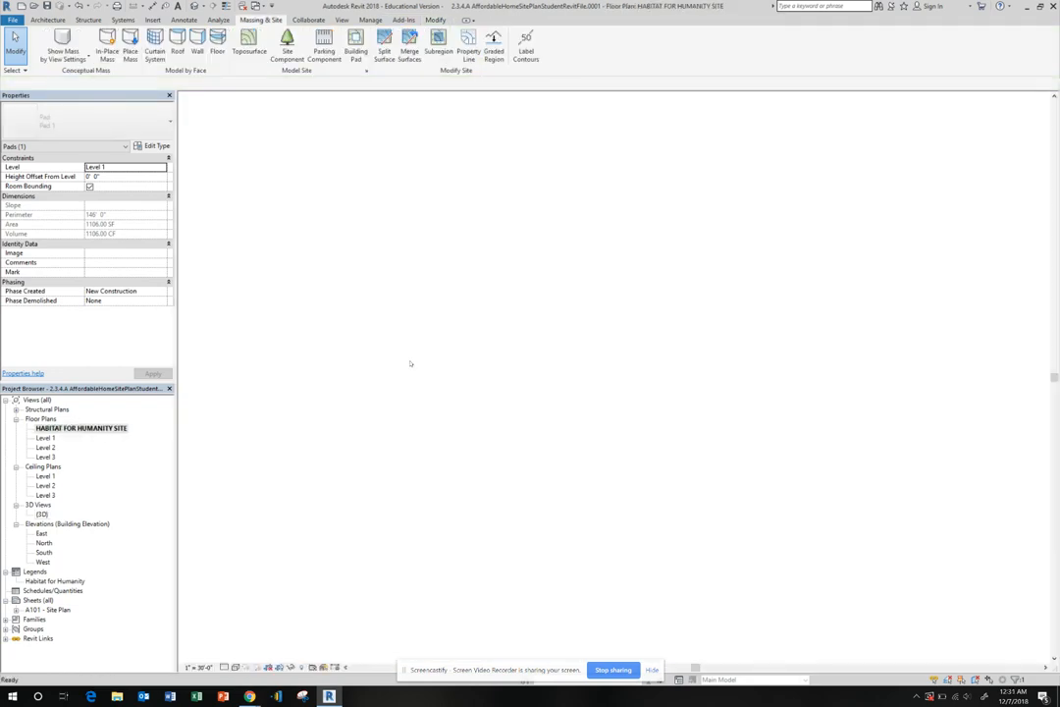
{"action": "scroll", "coordinate": [510, 315], "scroll_direction": "down", "scroll_amount": 5}
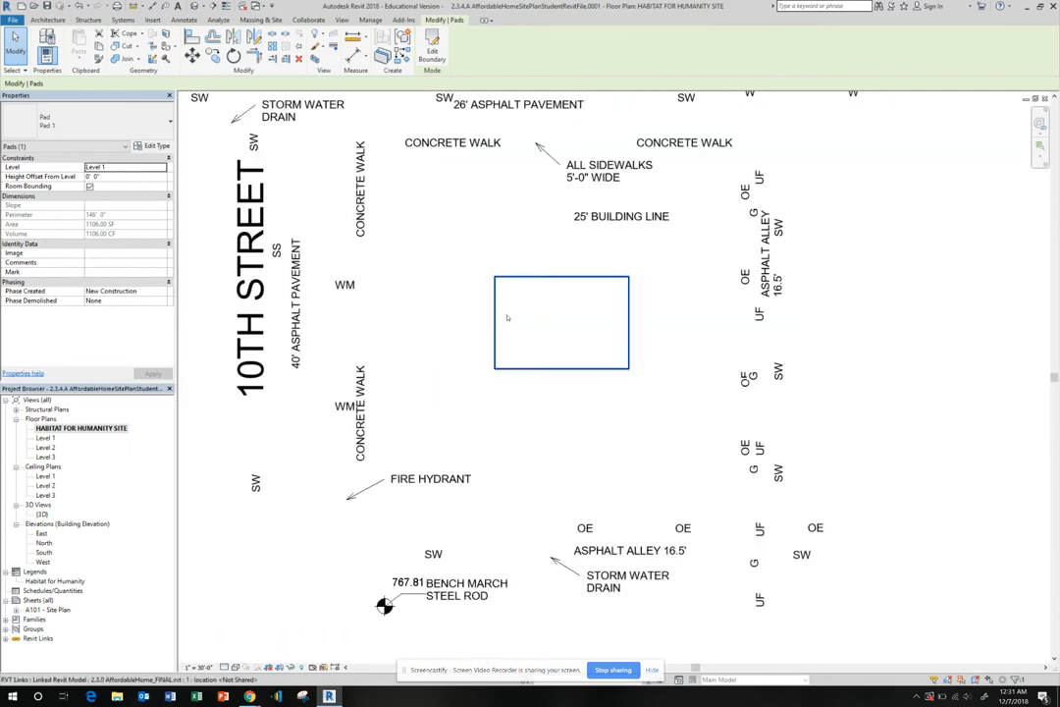
{"action": "left_click", "coordinate": [260, 19]}
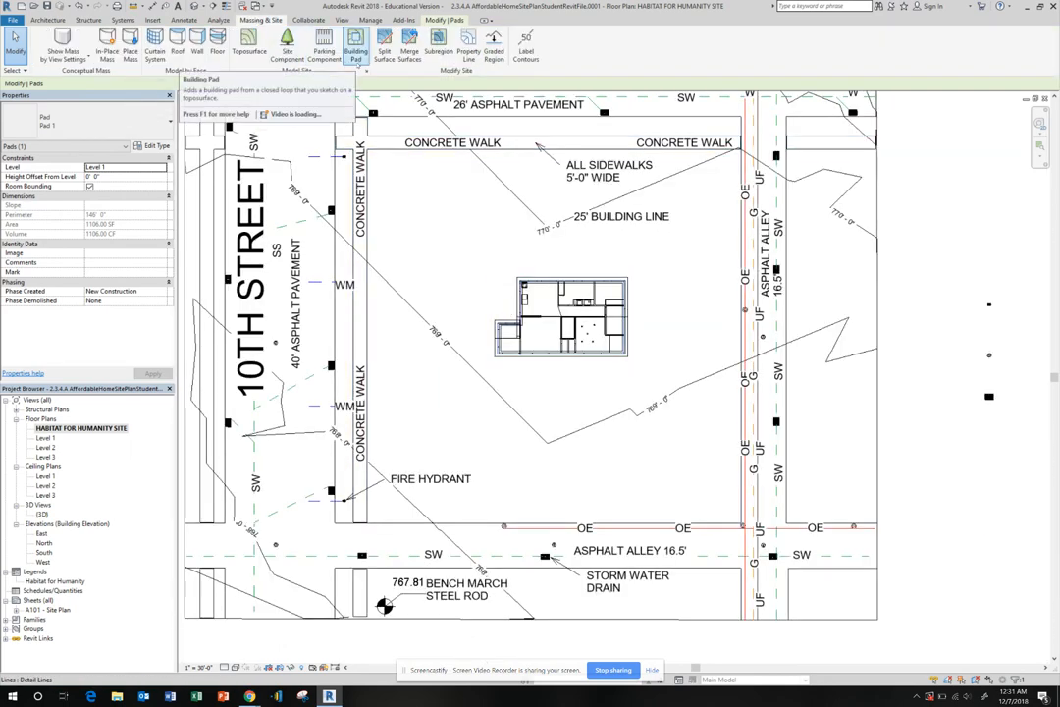
{"action": "left_click", "coordinate": [438, 45]}
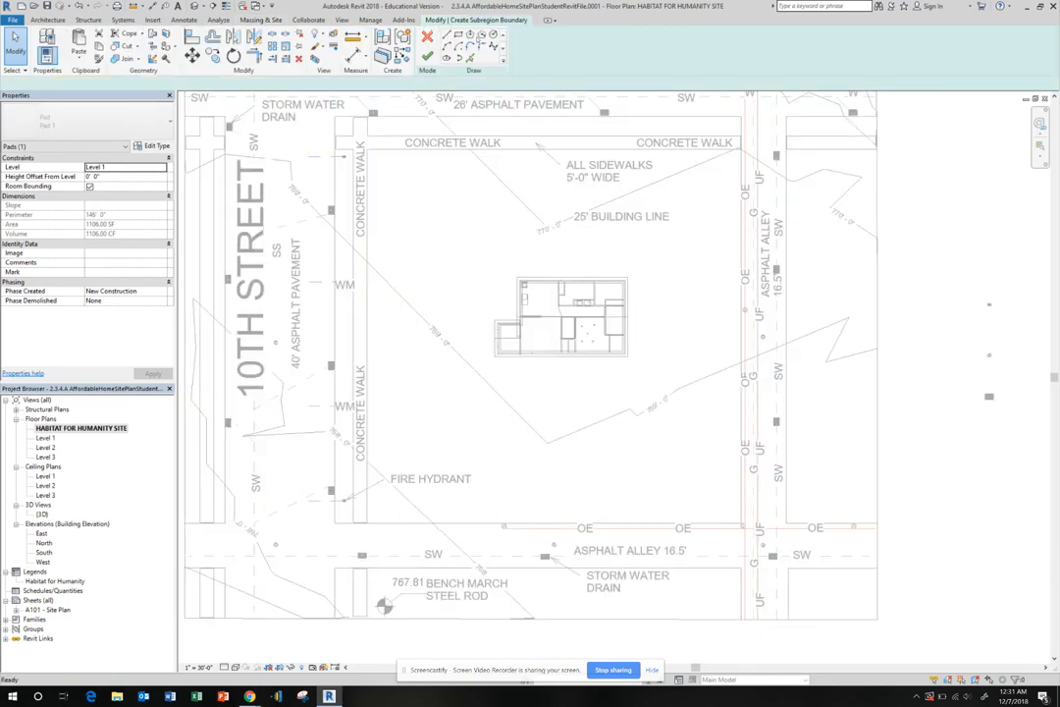
{"action": "left_click", "coordinate": [458, 35]}
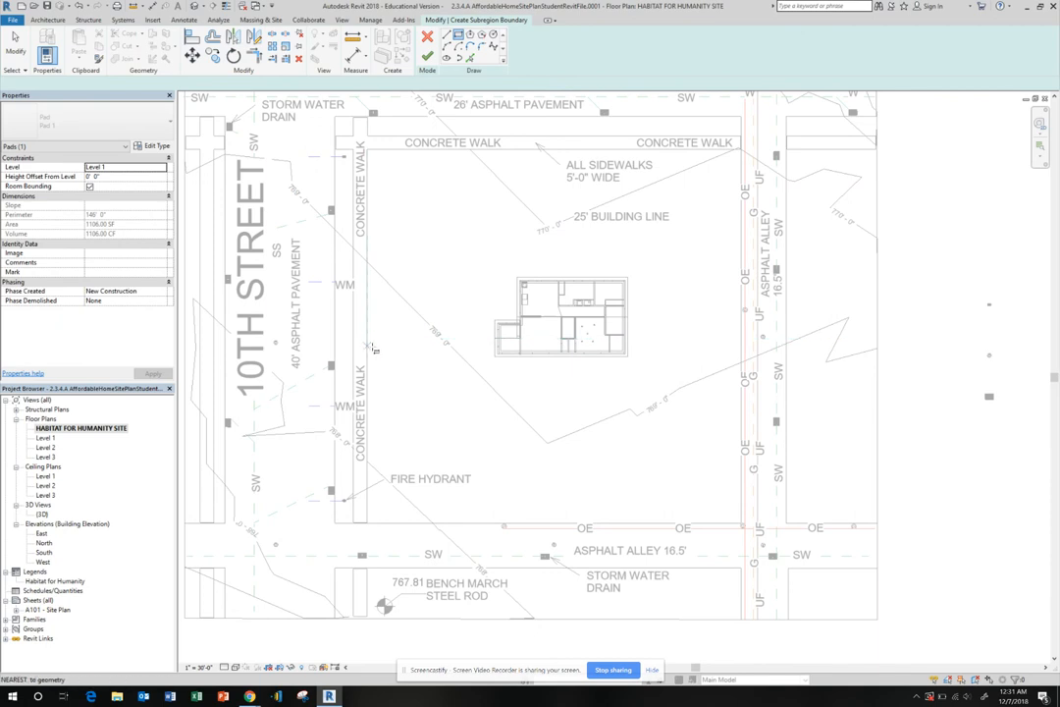
{"action": "left_click", "coordinate": [368, 353]}
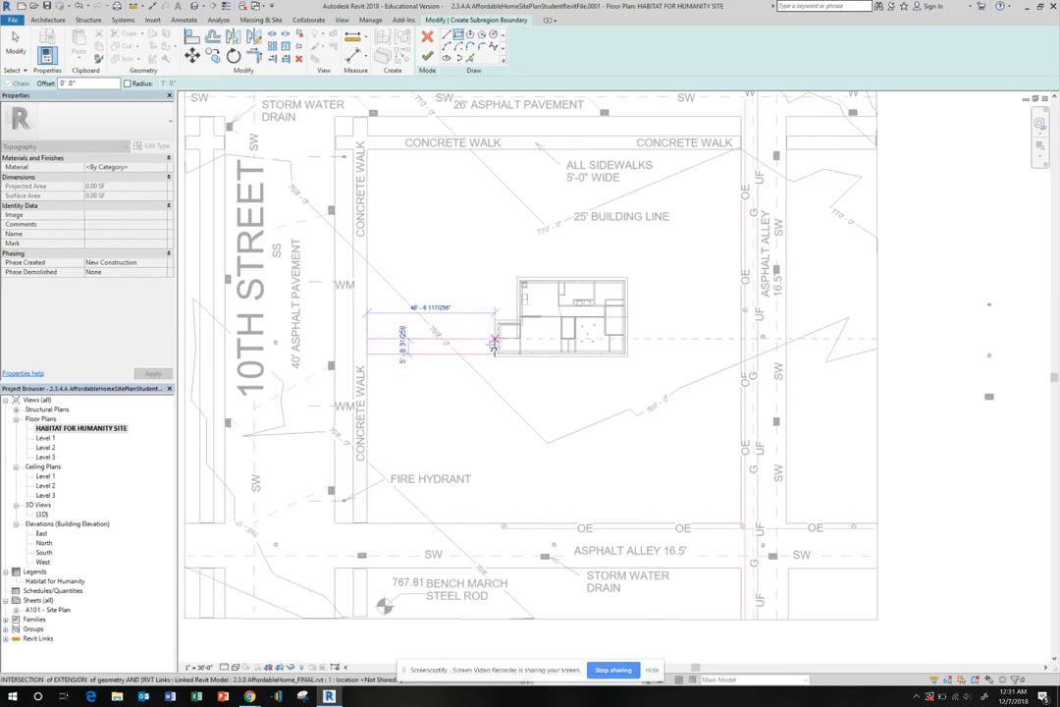
{"action": "left_click", "coordinate": [495, 343]}
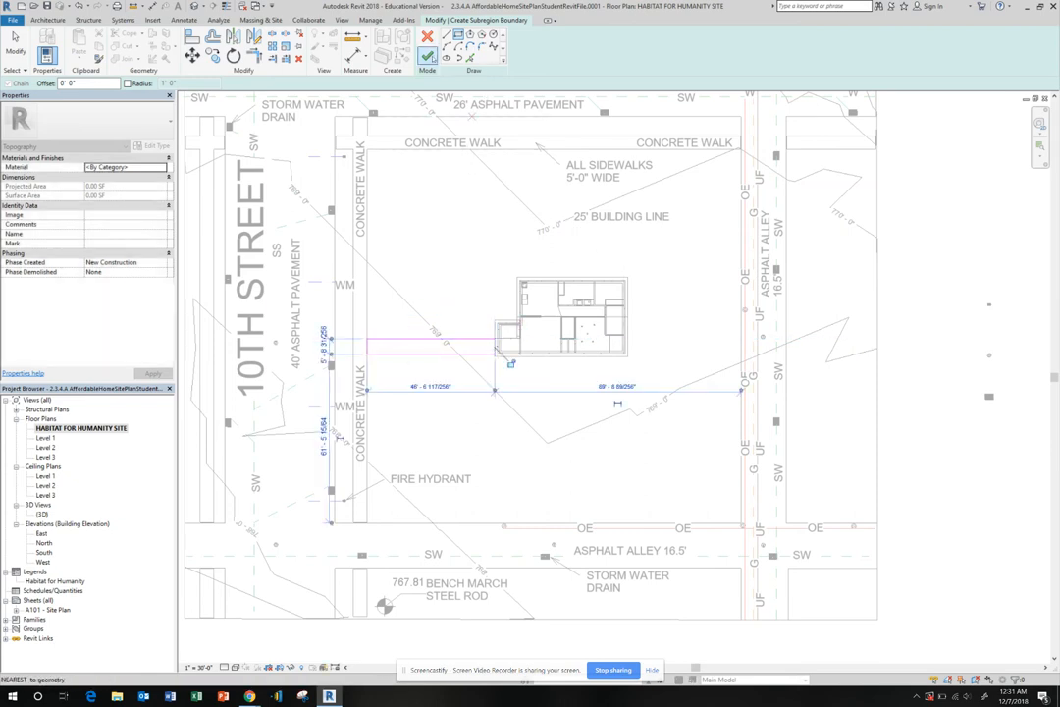
- Assign the Concrete - Cast-in-Place Concrete material to the walkway subregion and finish its sketch
{"action": "left_click", "coordinate": [130, 167]}
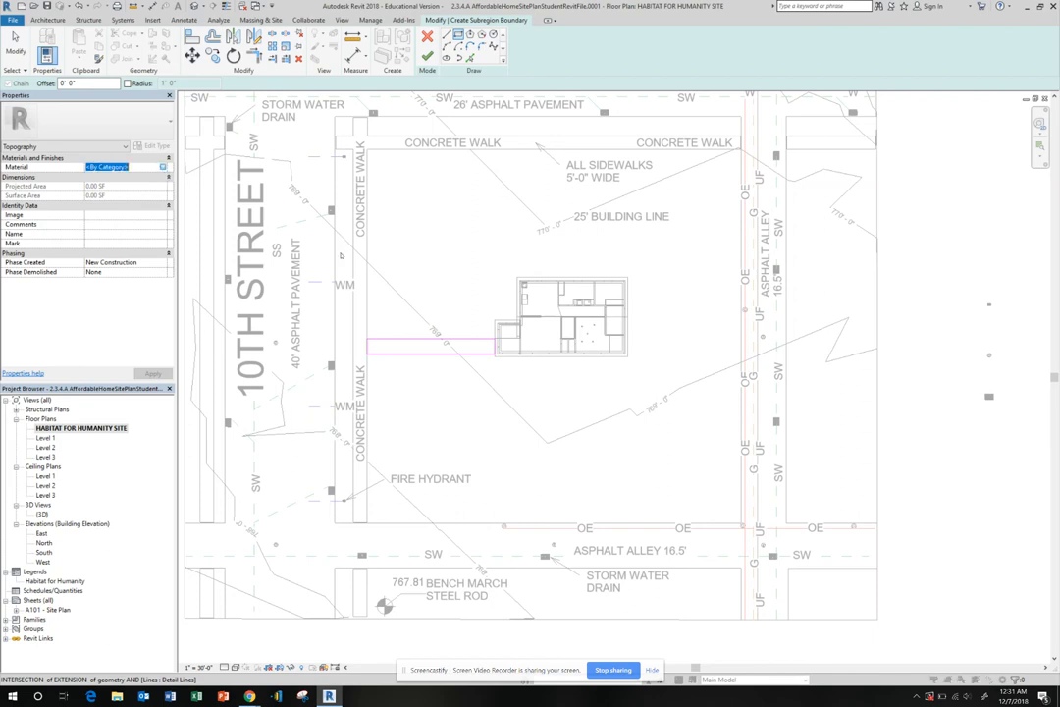
{"action": "left_click", "coordinate": [163, 167]}
{"action": "scroll", "coordinate": [329, 288], "scroll_direction": "down", "scroll_amount": 2}
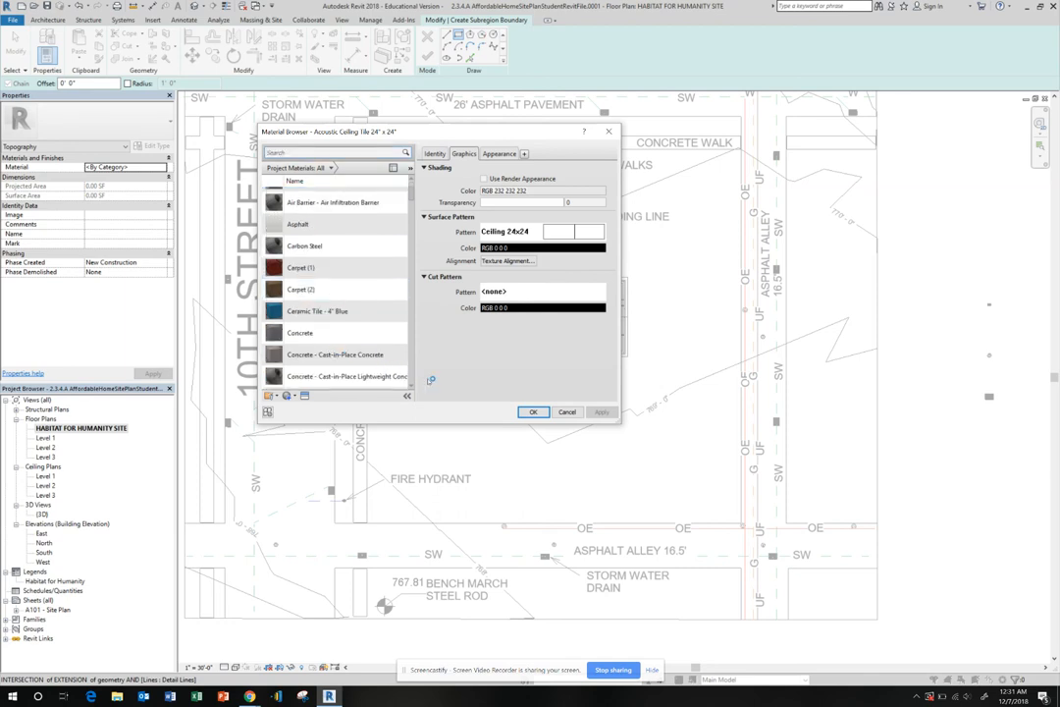
{"action": "left_click", "coordinate": [348, 357]}
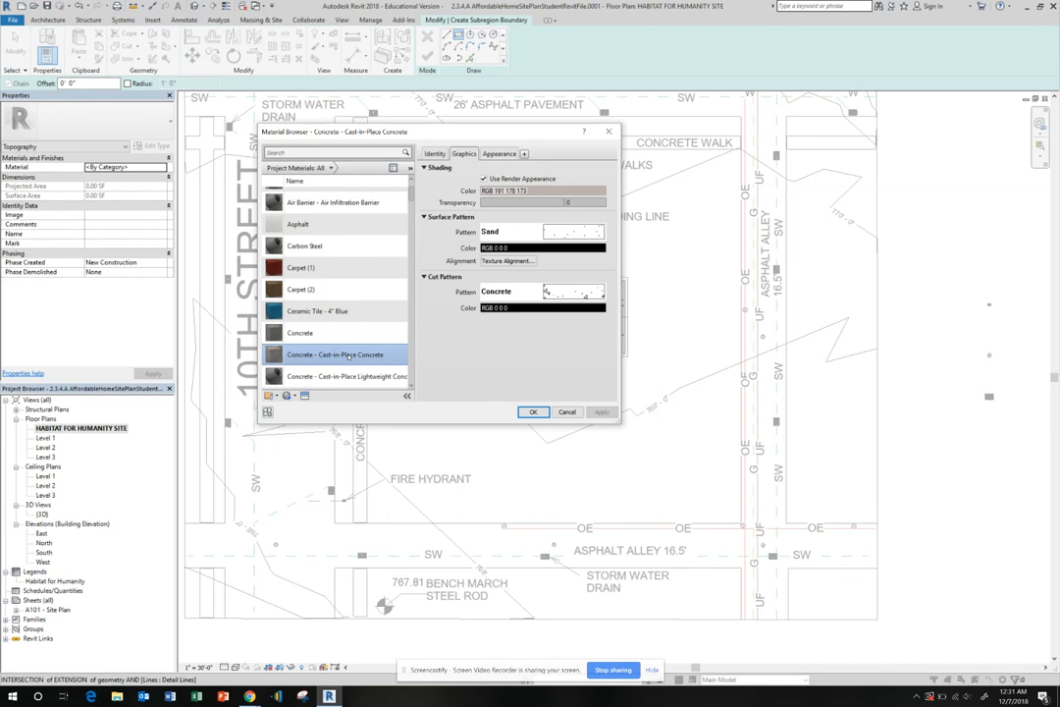
{"action": "left_click", "coordinate": [530, 411]}
{"action": "left_click", "coordinate": [567, 382]}
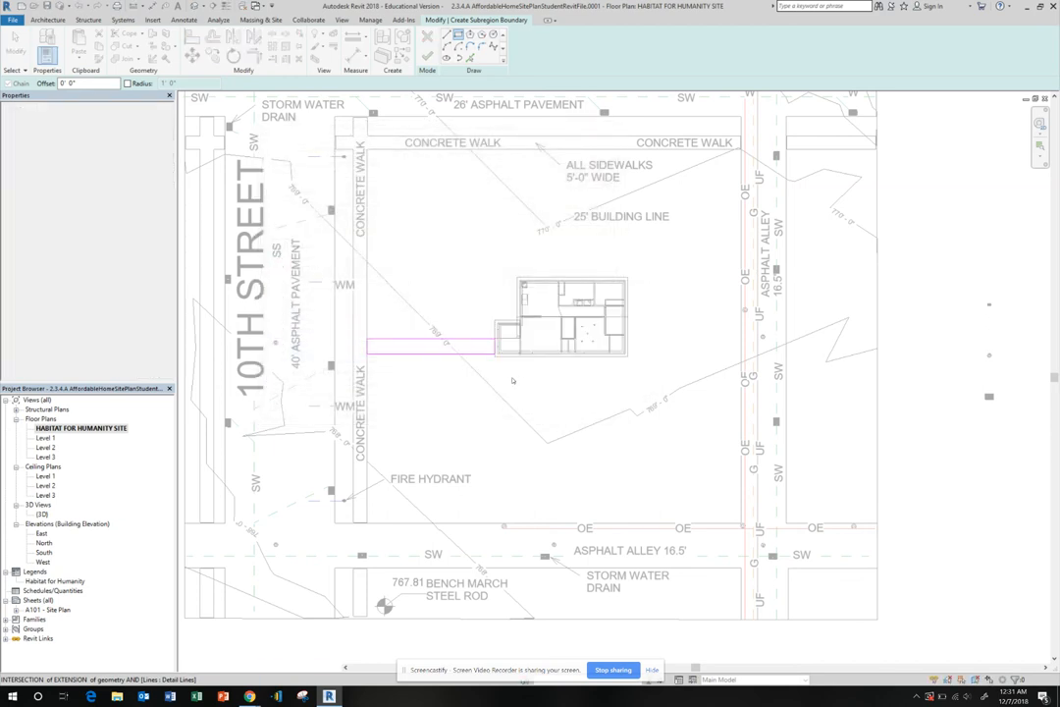
{"action": "left_click", "coordinate": [427, 39]}
{"action": "left_click", "coordinate": [470, 269]}
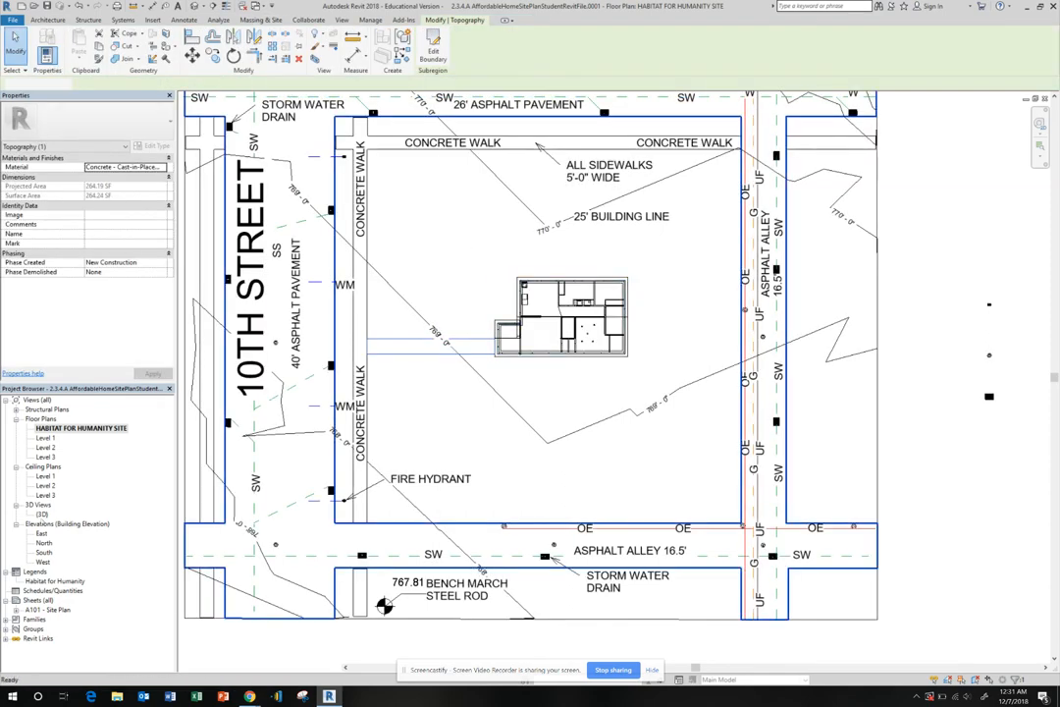
- Open the default 3D view and examine how the new concrete walkway connects the street sidewalk to the entrance
{"action": "double_click", "coordinate": [41, 513]}
{"action": "left_click", "coordinate": [414, 444]}
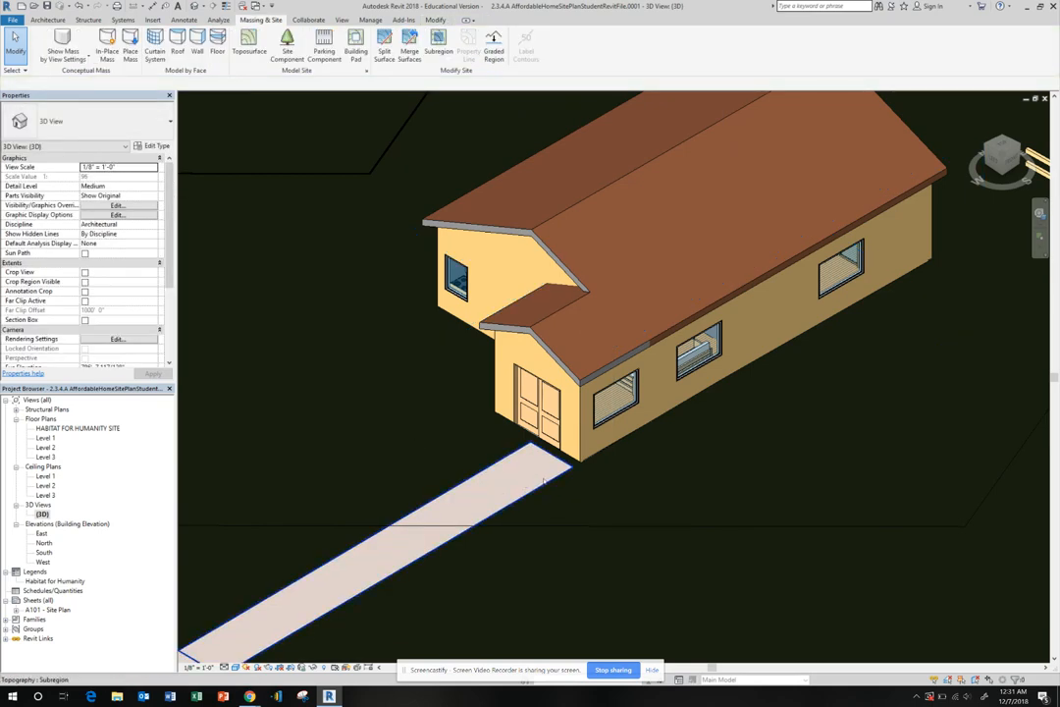
{"action": "scroll", "coordinate": [552, 470], "scroll_direction": "down", "scroll_amount": 3}
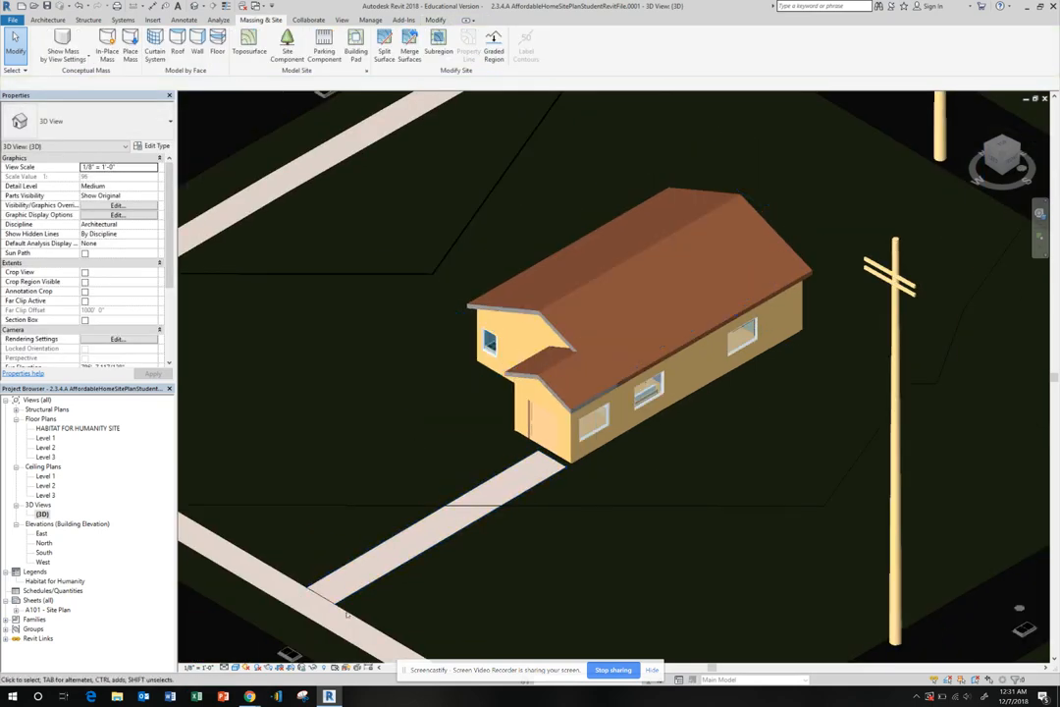
{"action": "scroll", "coordinate": [313, 588], "scroll_direction": "up", "scroll_amount": 1}
{"action": "scroll", "coordinate": [313, 589], "scroll_direction": "up", "scroll_amount": 1}
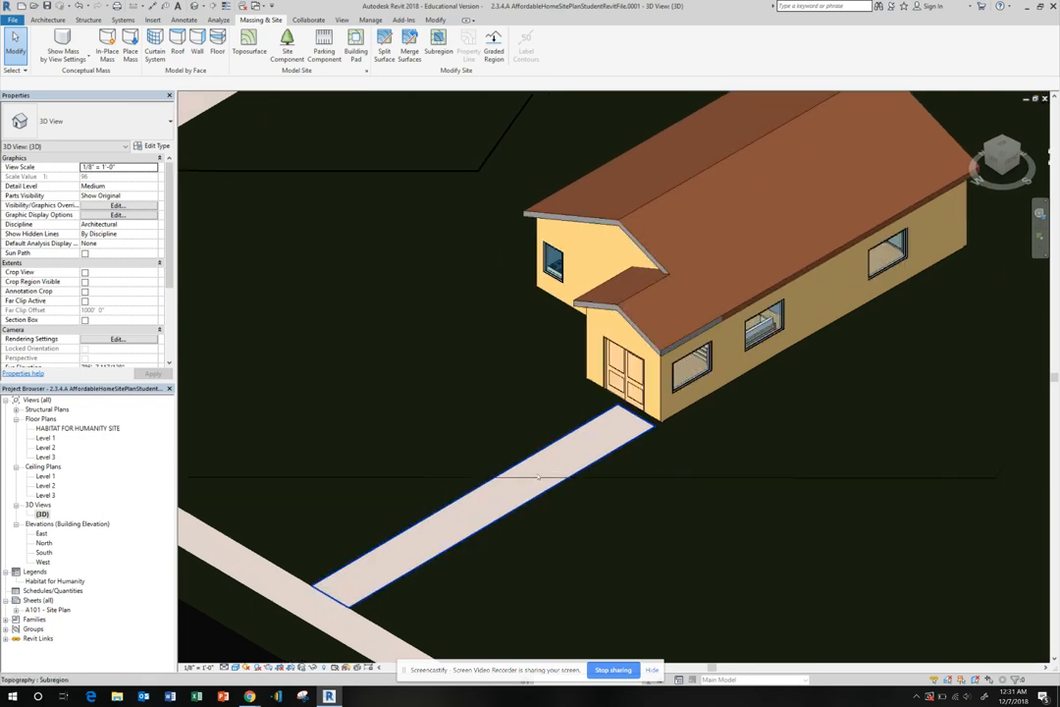
{"action": "scroll", "coordinate": [543, 470], "scroll_direction": "down", "scroll_amount": 4}
{"action": "scroll", "coordinate": [602, 422], "scroll_direction": "down", "scroll_amount": 2}
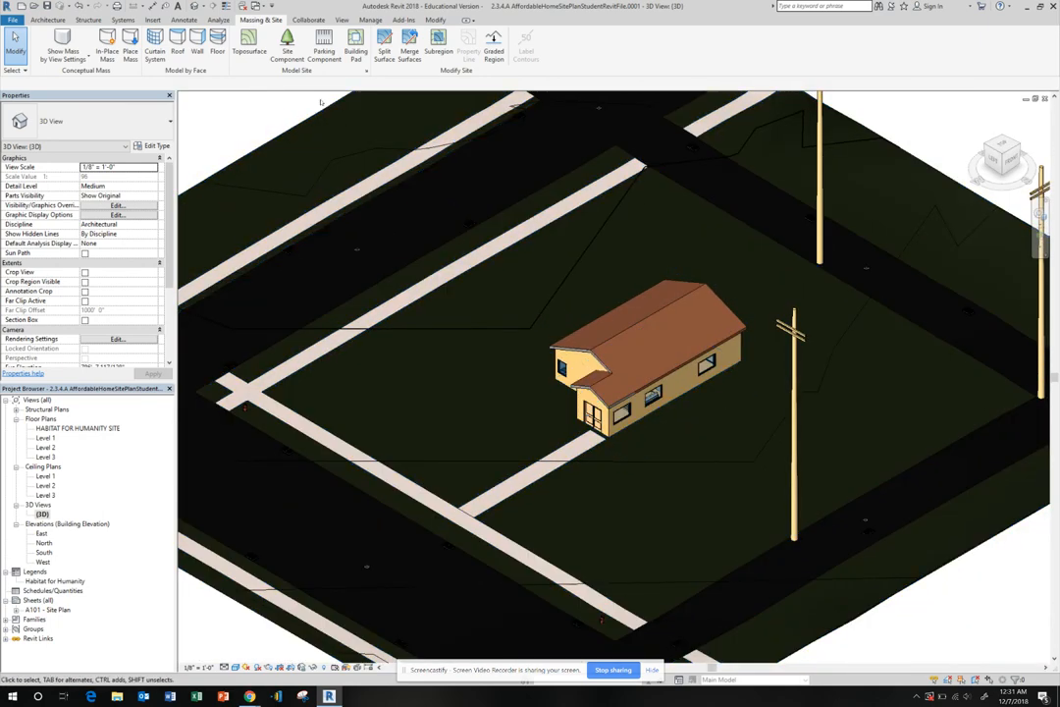
- Browse the site component types, including the RPC deciduous trees, that can be placed on the lot
{"action": "left_click", "coordinate": [288, 49]}
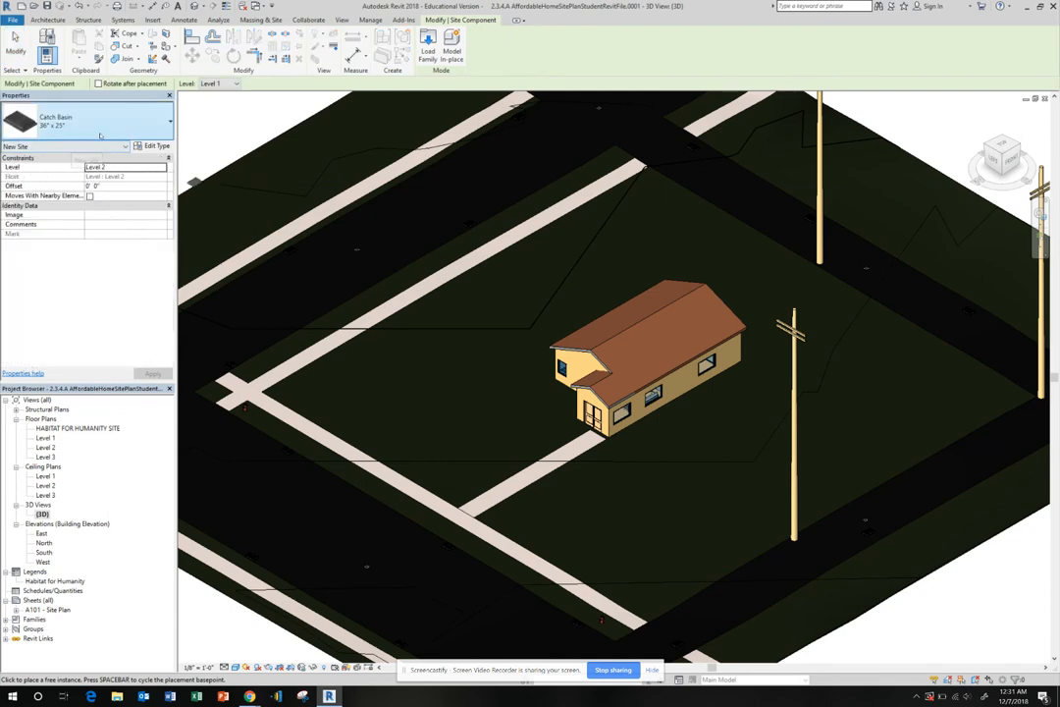
{"action": "left_click", "coordinate": [100, 128]}
{"action": "scroll", "coordinate": [71, 265], "scroll_direction": "up", "scroll_amount": 3}
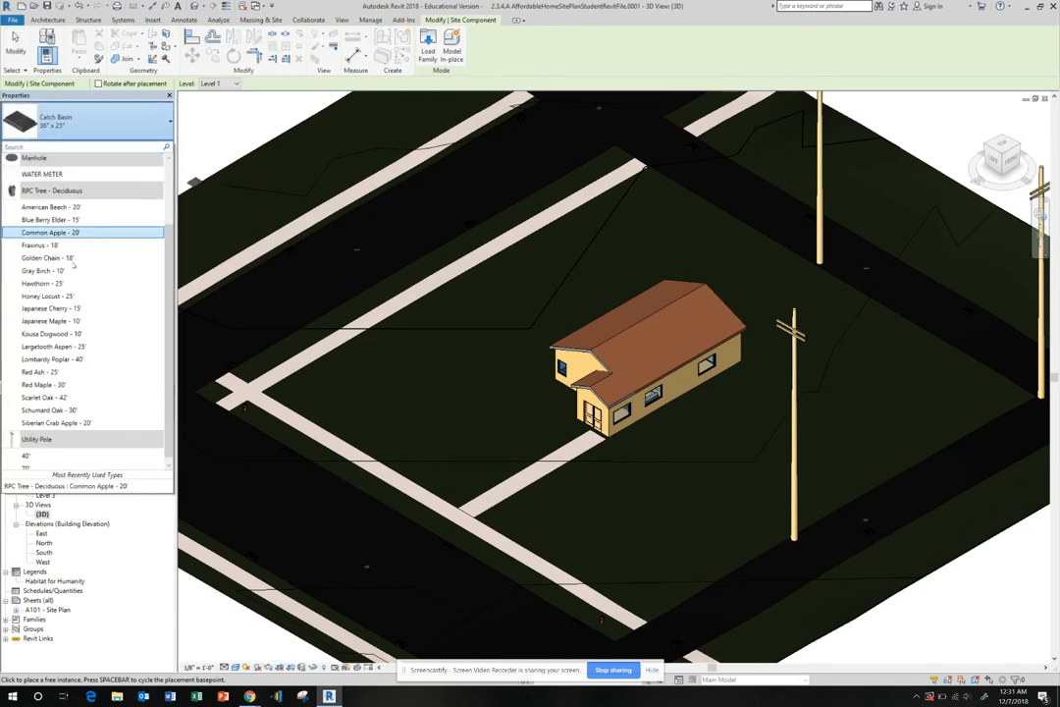
{"action": "key", "text": "Escape"}
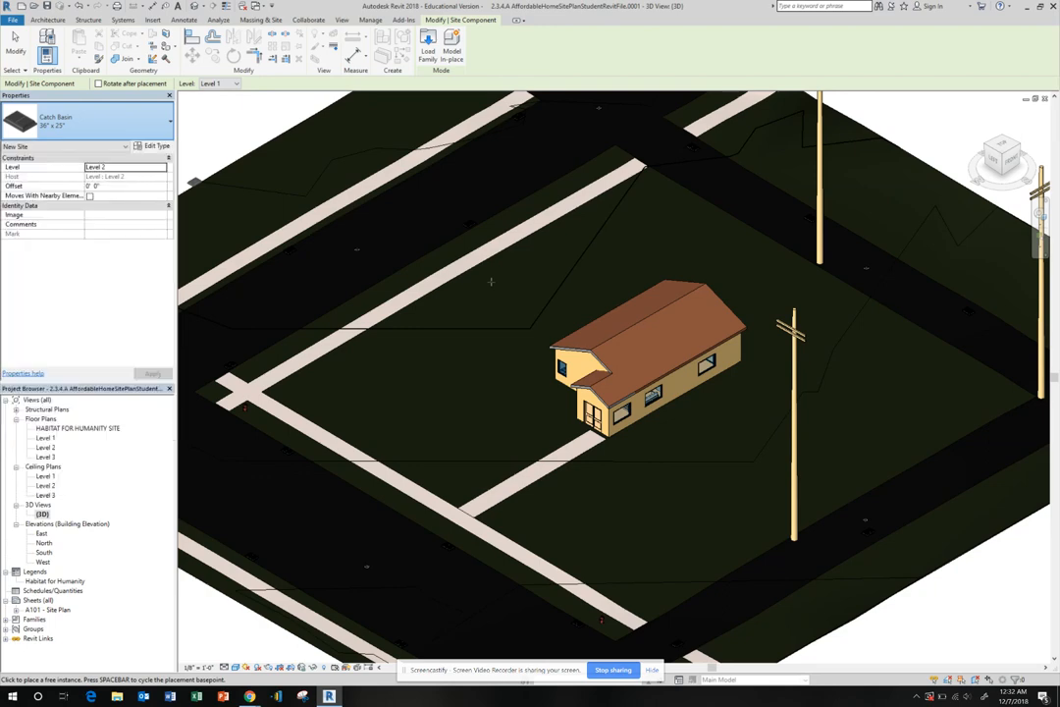
{"action": "key", "text": "Escape"}
{"action": "scroll", "coordinate": [511, 285], "scroll_direction": "up", "scroll_amount": 1}
{"action": "scroll", "coordinate": [512, 285], "scroll_direction": "down", "scroll_amount": 5}
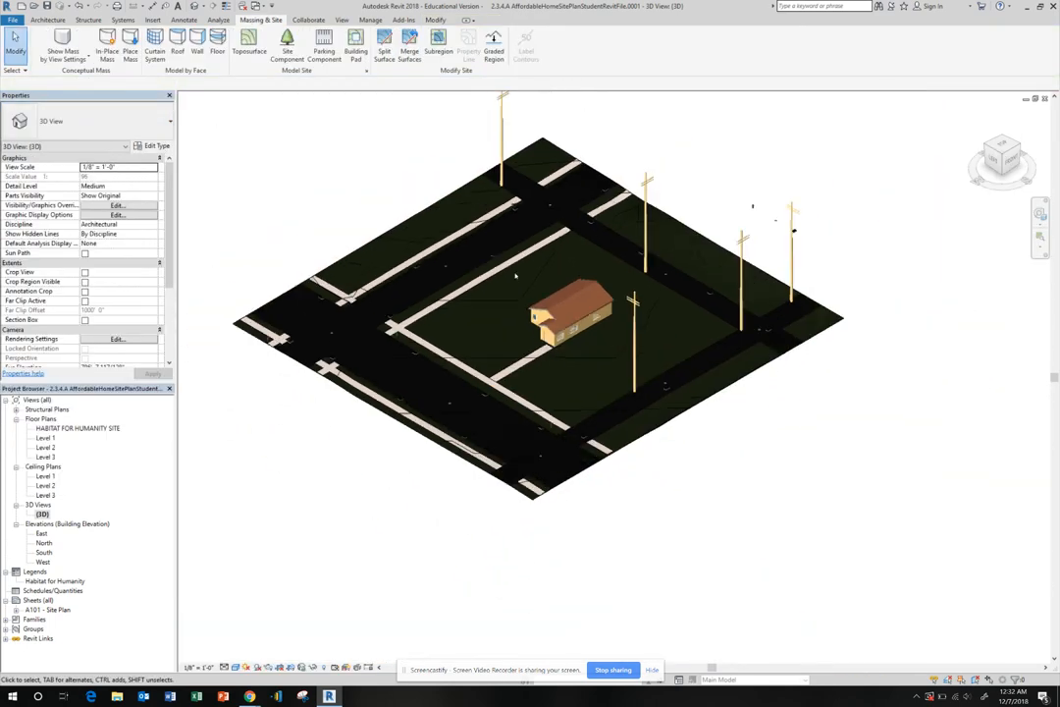
{"action": "left_click", "coordinate": [541, 289]}
{"action": "scroll", "coordinate": [541, 290], "scroll_direction": "up", "scroll_amount": 4}
{"action": "scroll", "coordinate": [540, 289], "scroll_direction": "up", "scroll_amount": 2}
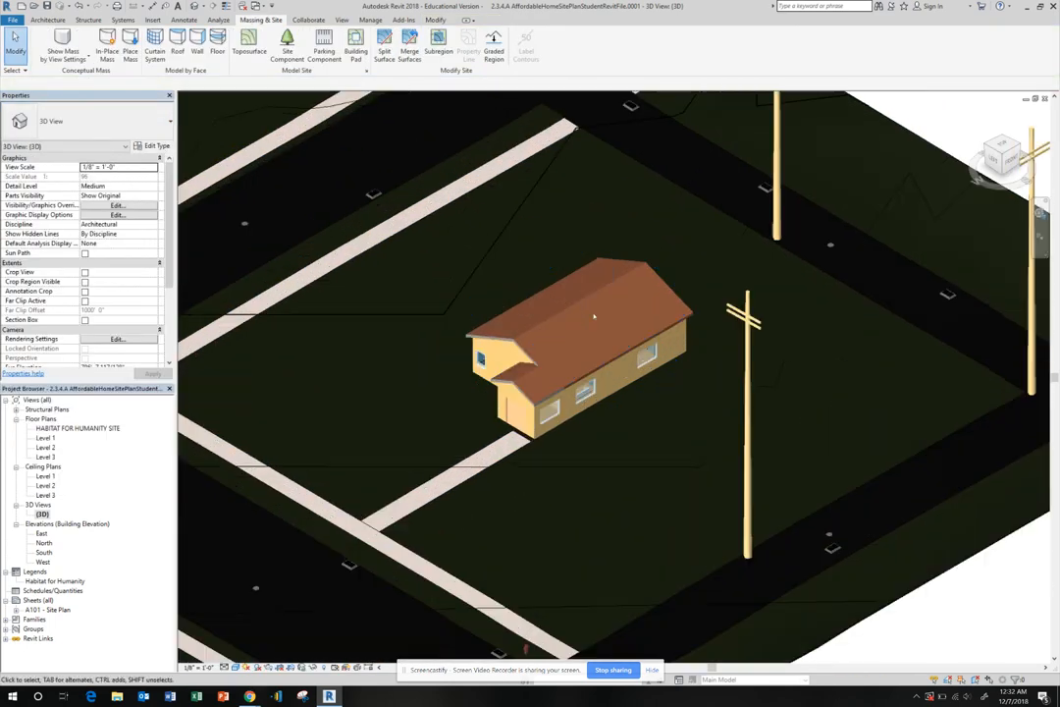